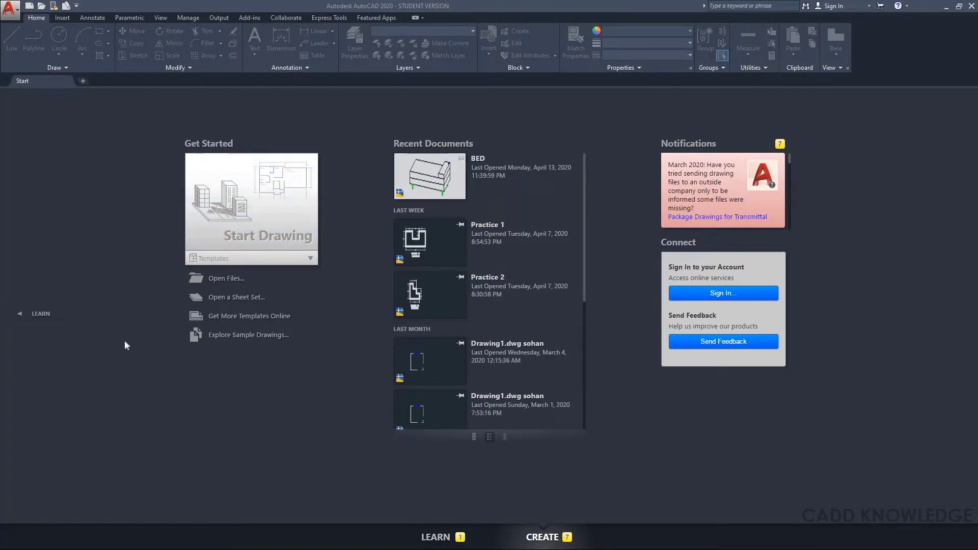
Start a new drawing and review the application's commands for creating, opening and saving drawings
click(264, 228)
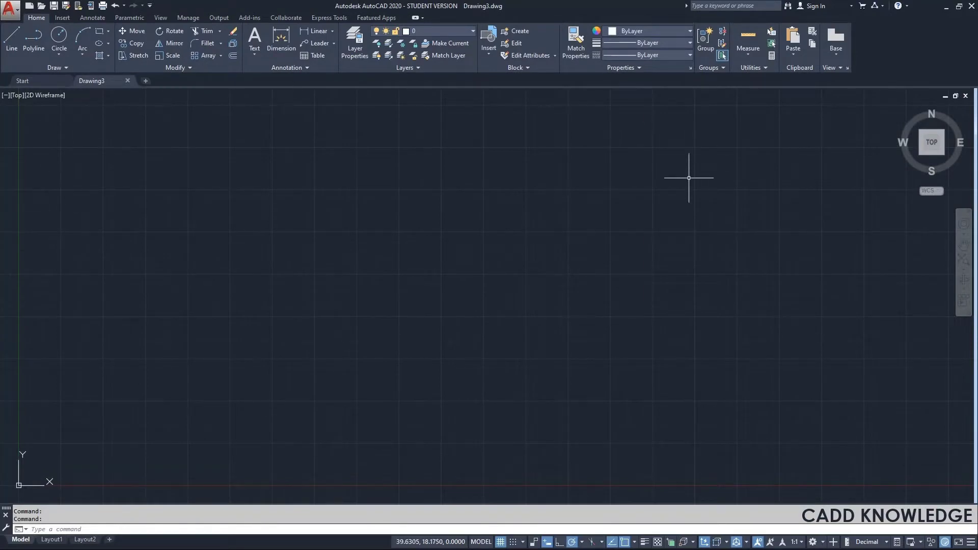
click(9, 10)
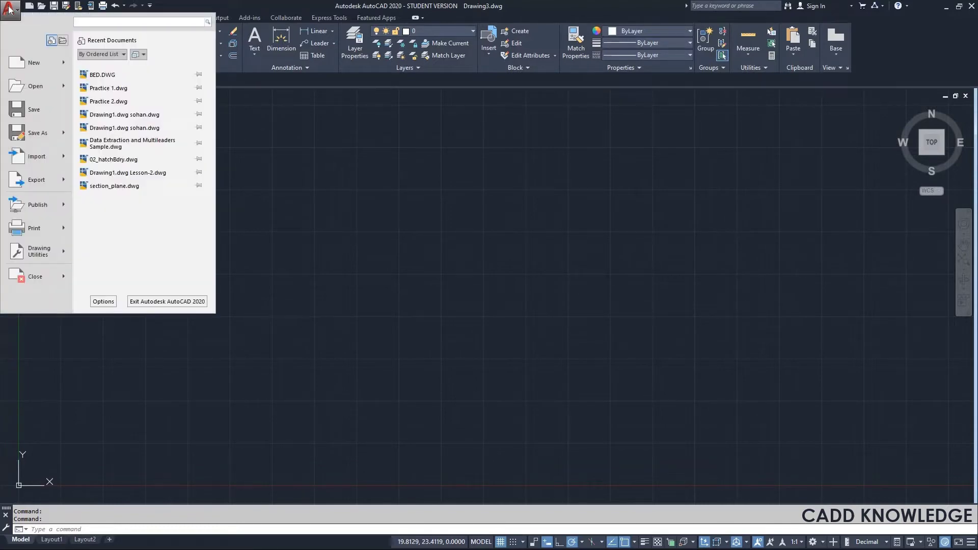
mouse_move(26, 64)
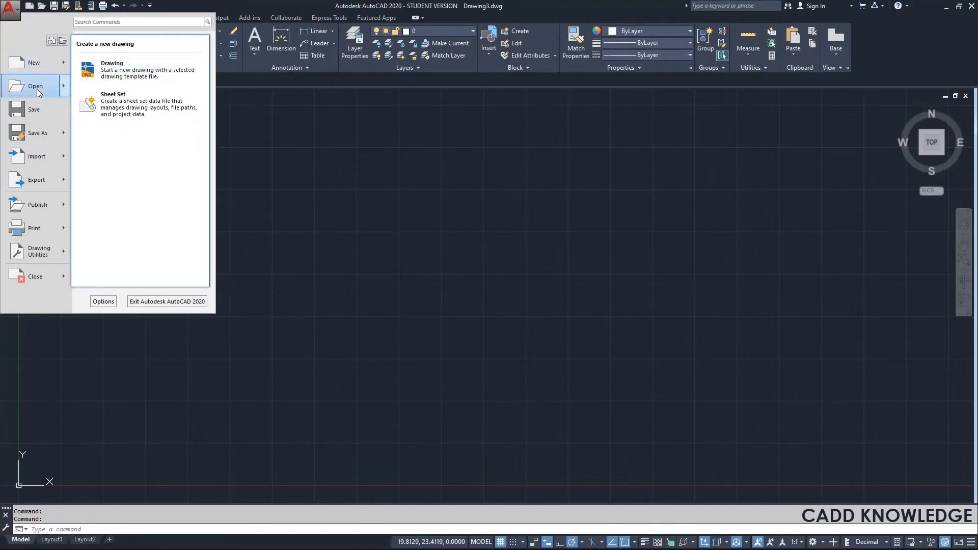
mouse_move(37, 90)
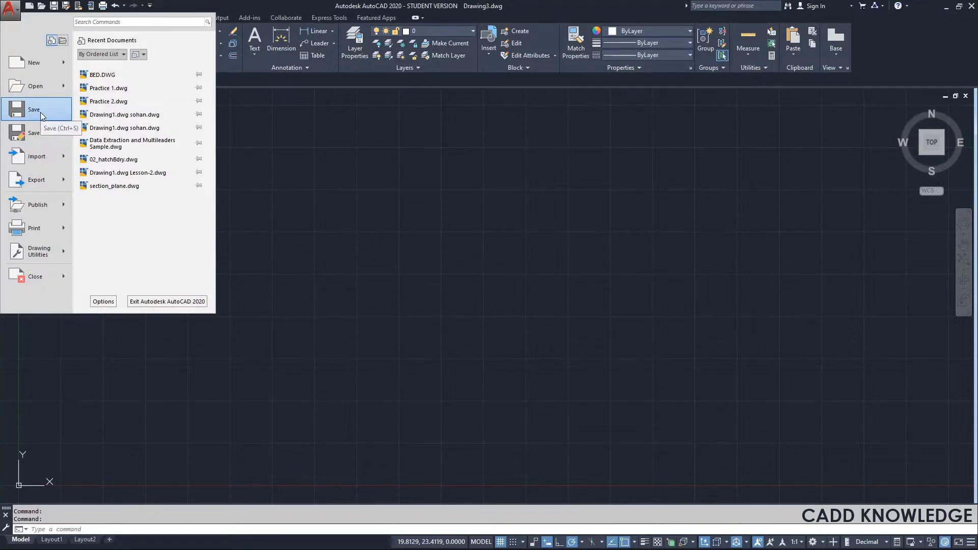
Review the file formats for saving a copy of the drawing, try AutoCAD 2007/LT2007 Drawing (*.dwg), and cancel the save
mouse_move(42, 134)
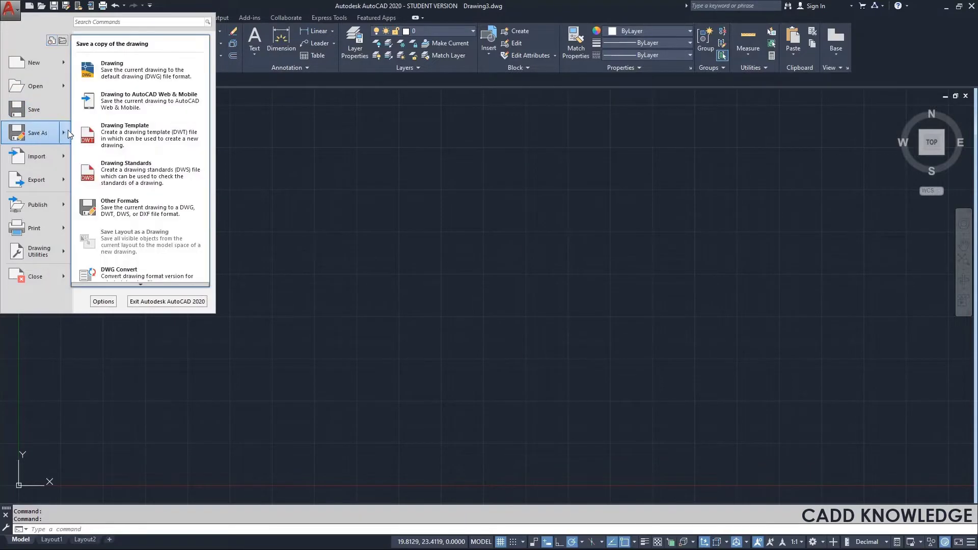
click(126, 70)
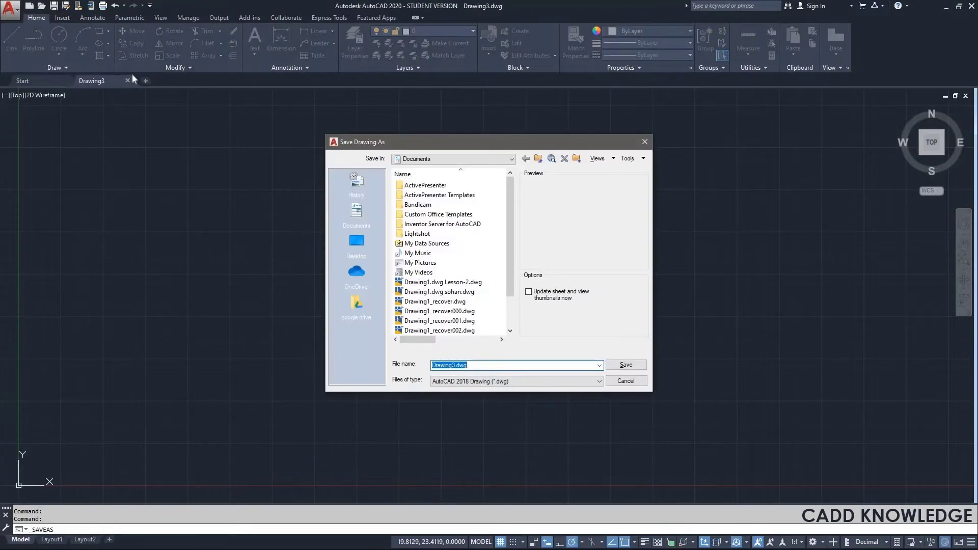
click(453, 366)
click(448, 386)
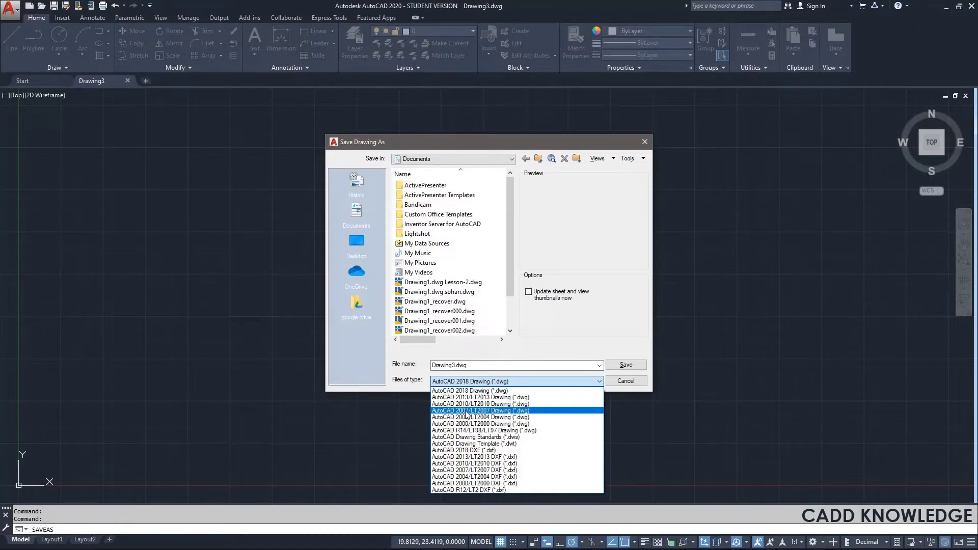
click(417, 386)
click(444, 382)
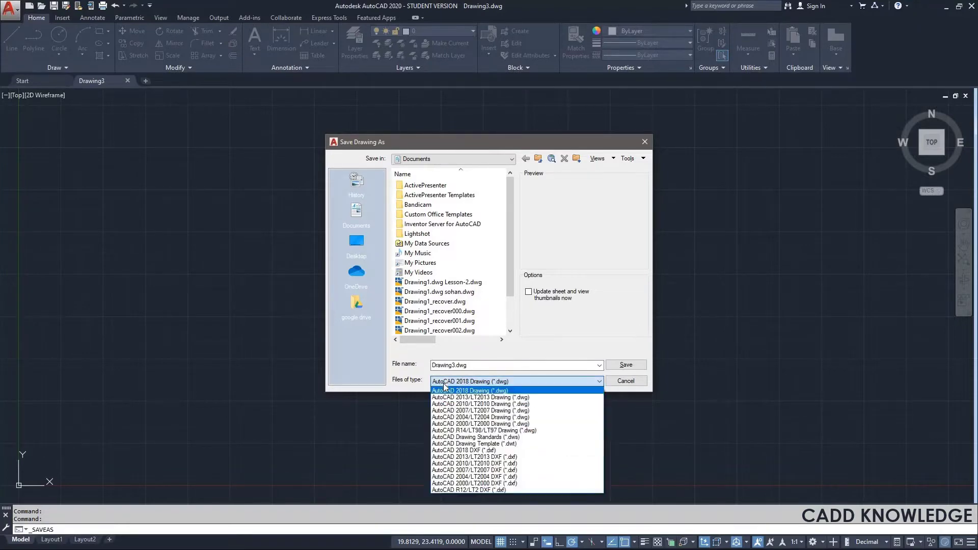
click(457, 409)
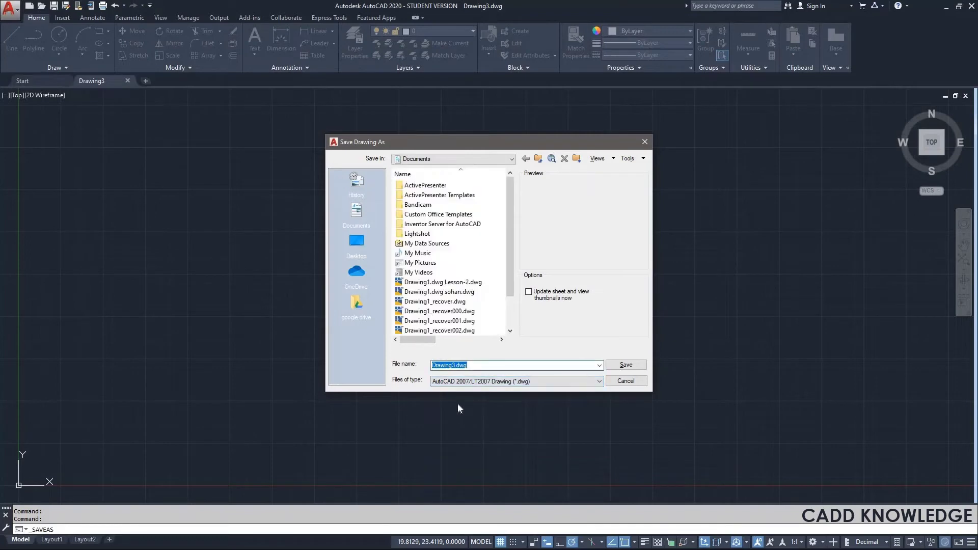
click(454, 383)
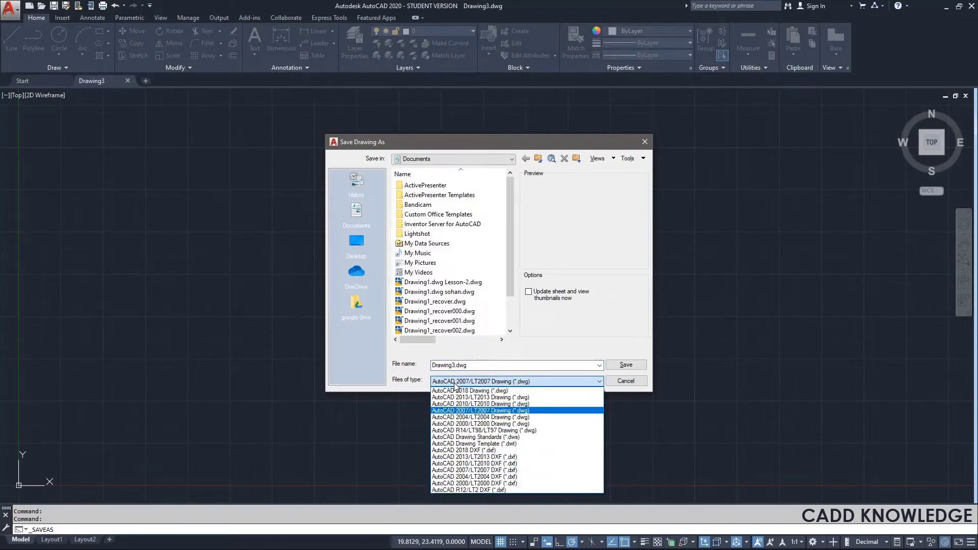
click(452, 414)
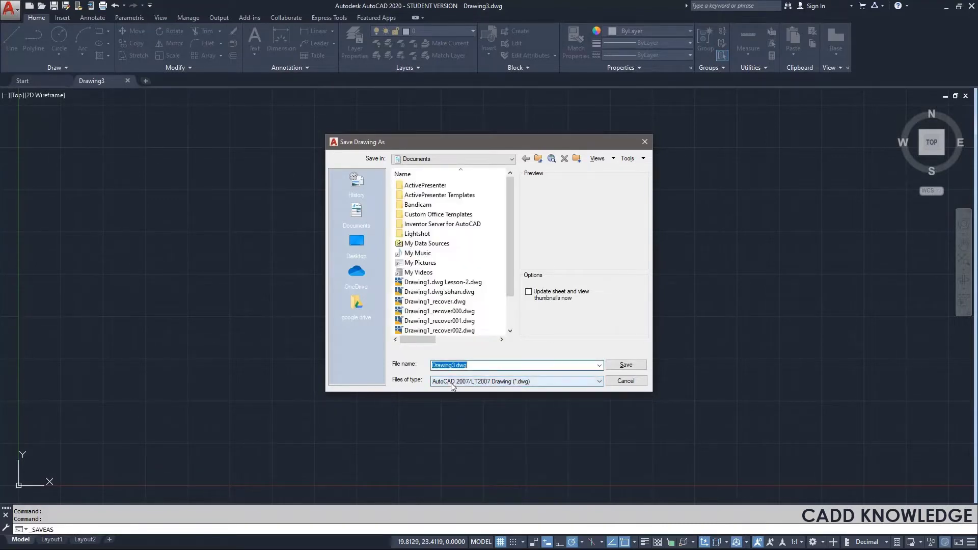
click(626, 382)
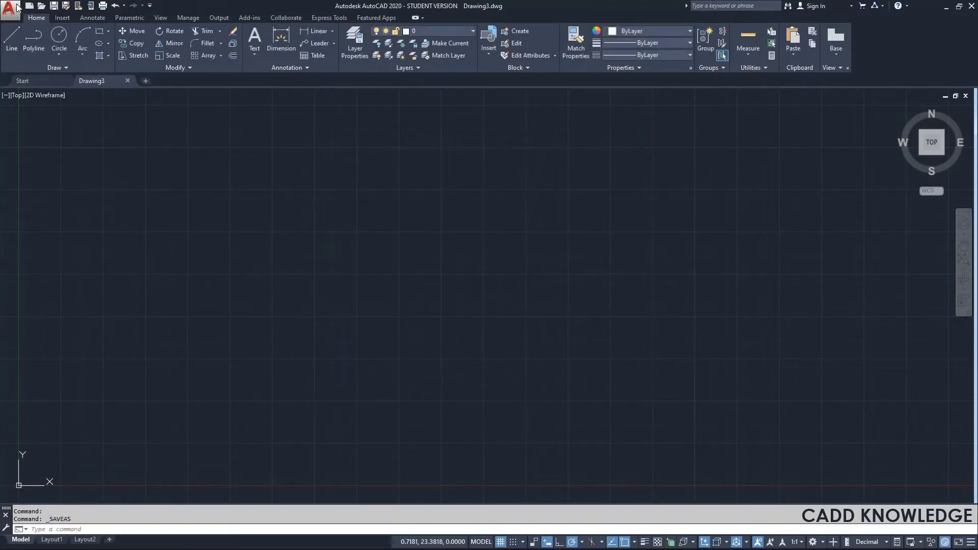
Examine which other file formats can be imported into the drawing, and close the import dialog without importing
click(18, 7)
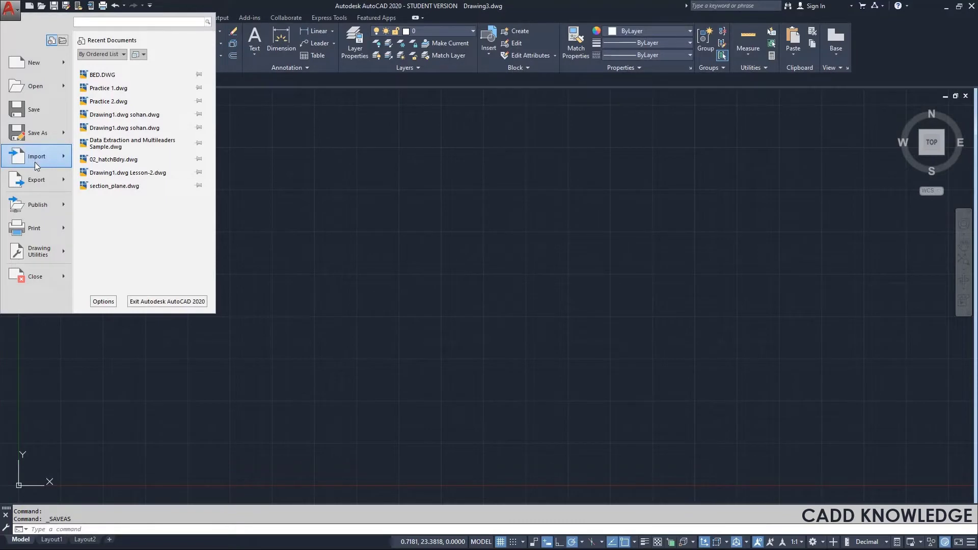
mouse_move(42, 166)
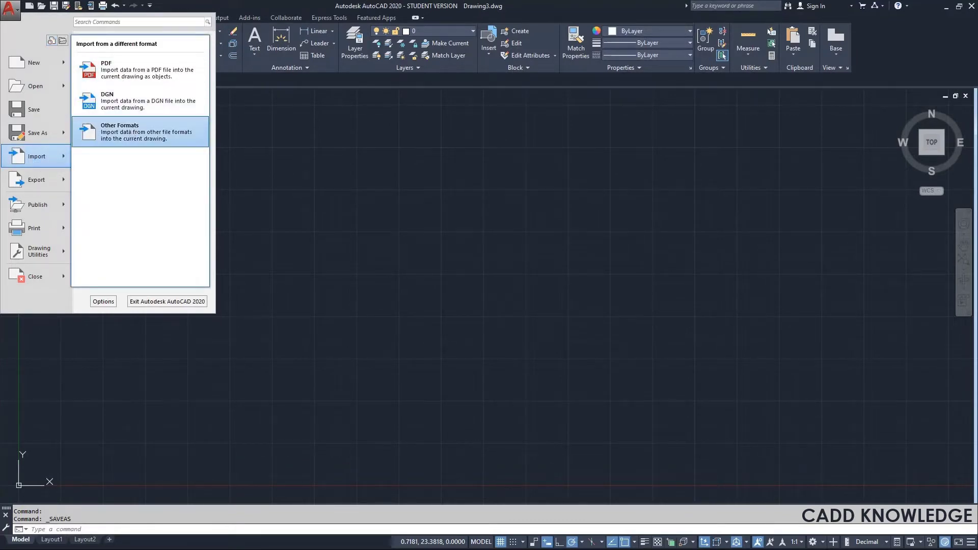
click(131, 133)
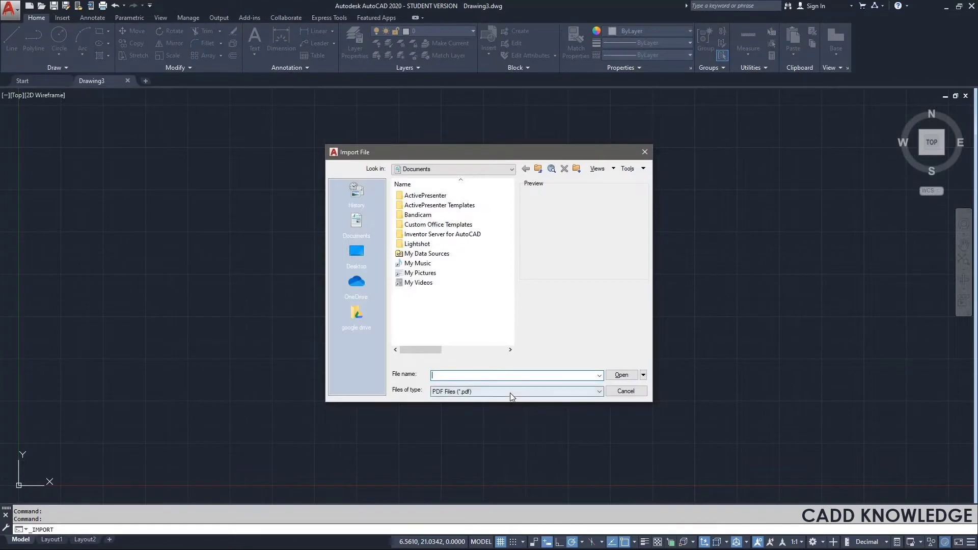
click(509, 393)
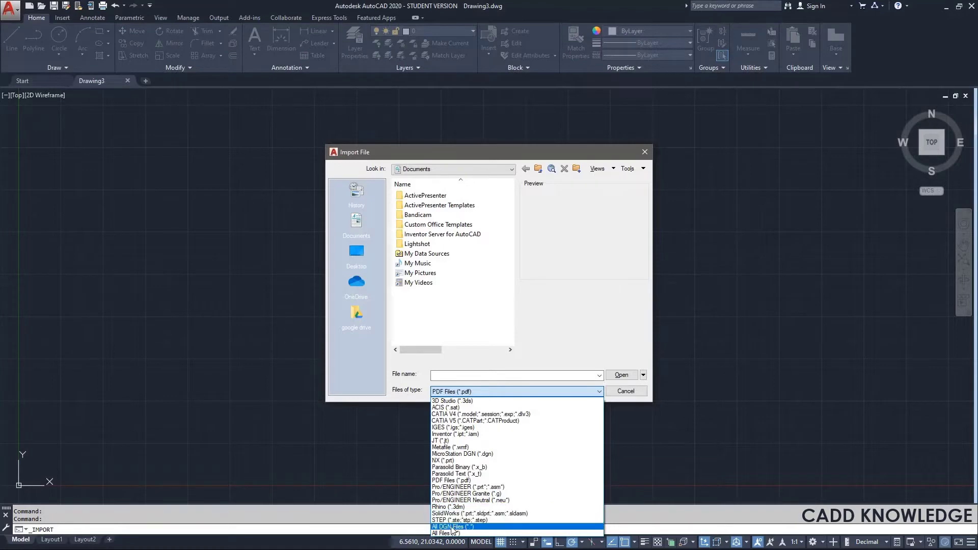
click(563, 302)
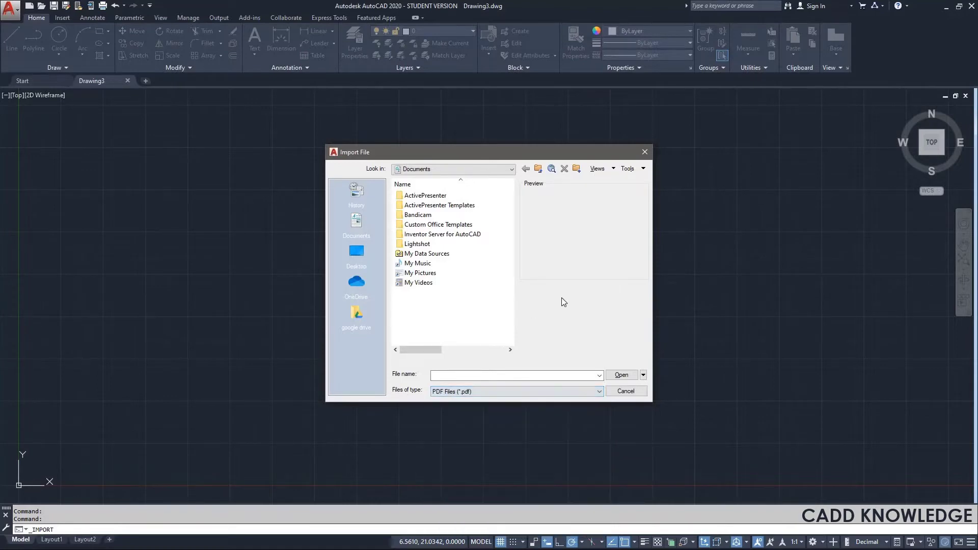
click(627, 391)
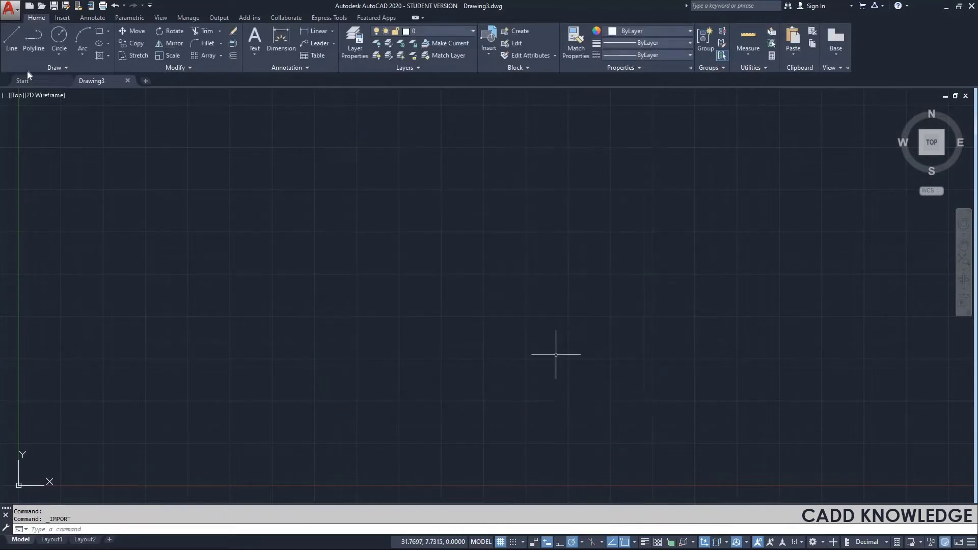
Examine which other file formats the drawing can be exported to, and close the export dialog without exporting
click(9, 9)
mouse_move(35, 188)
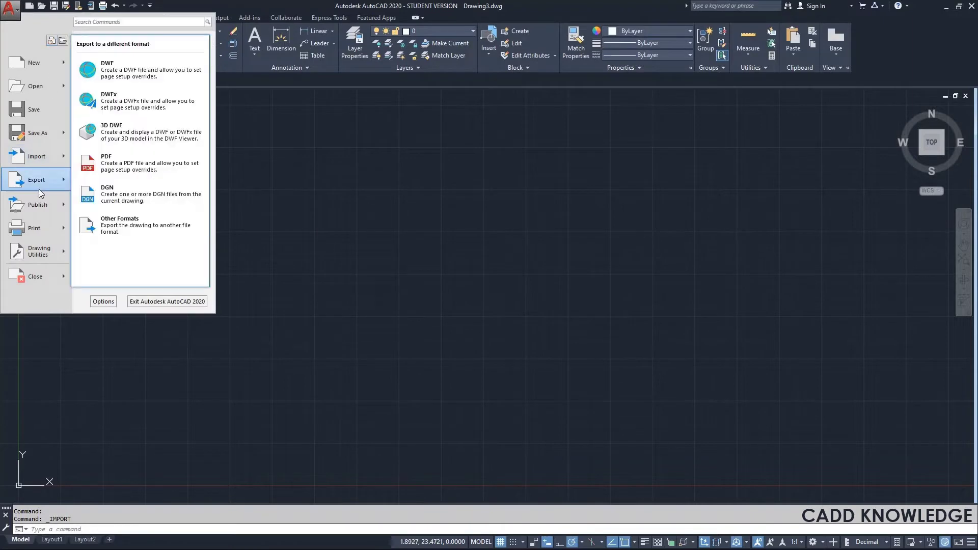
click(120, 225)
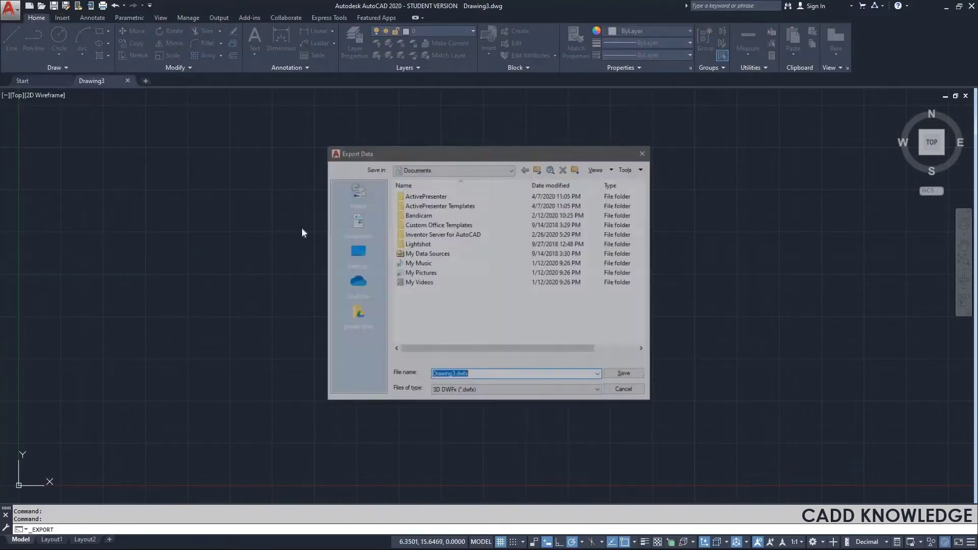
click(500, 389)
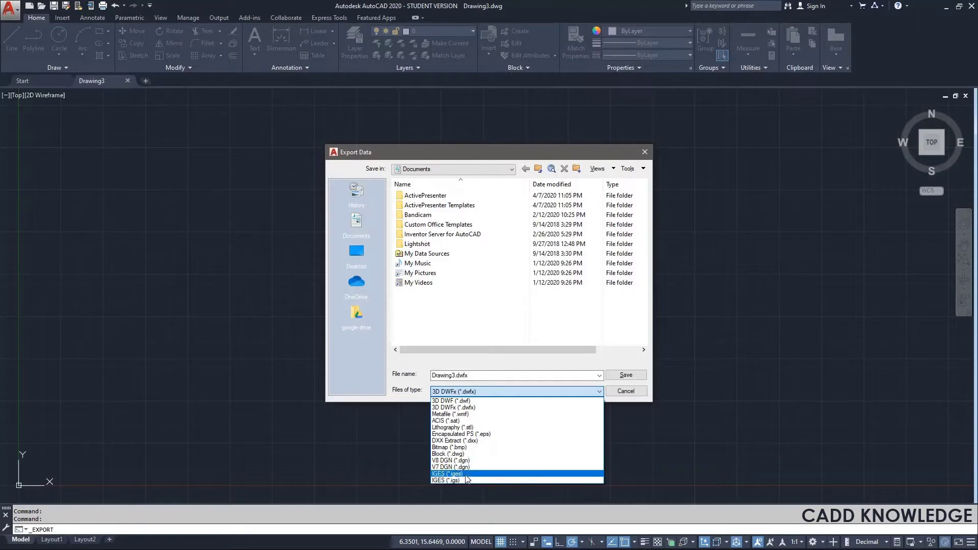
click(625, 392)
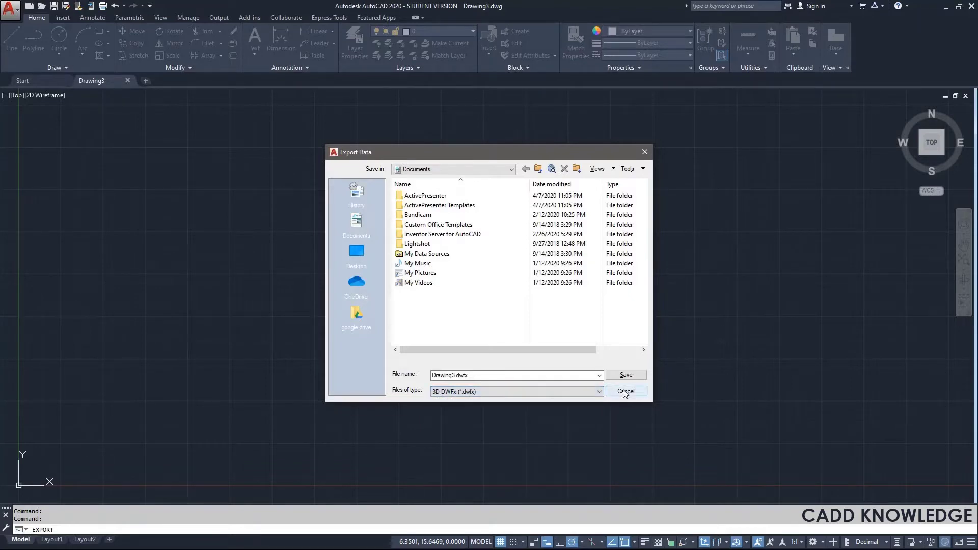
click(625, 391)
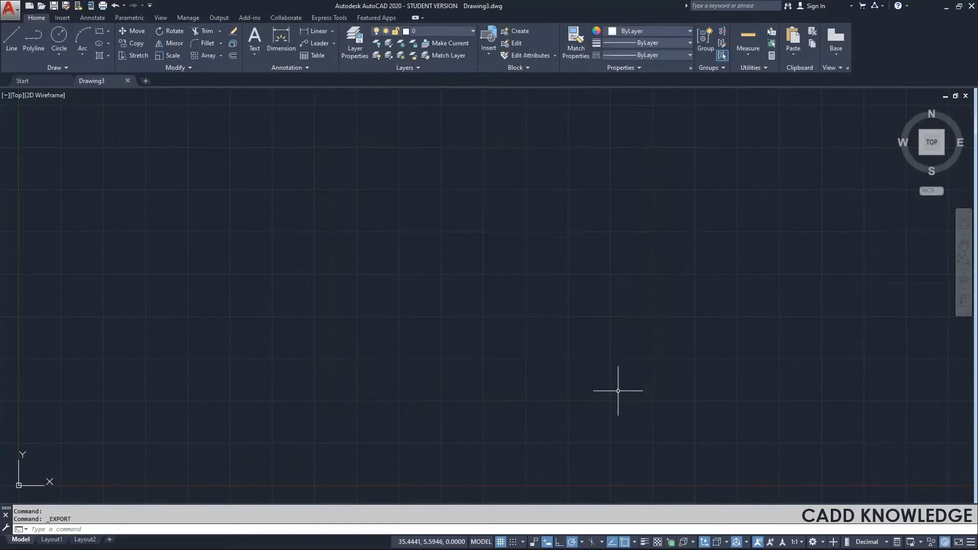
Review the application's commands for publishing, printing, drawing utilities and closing the drawing
click(7, 11)
mouse_move(43, 214)
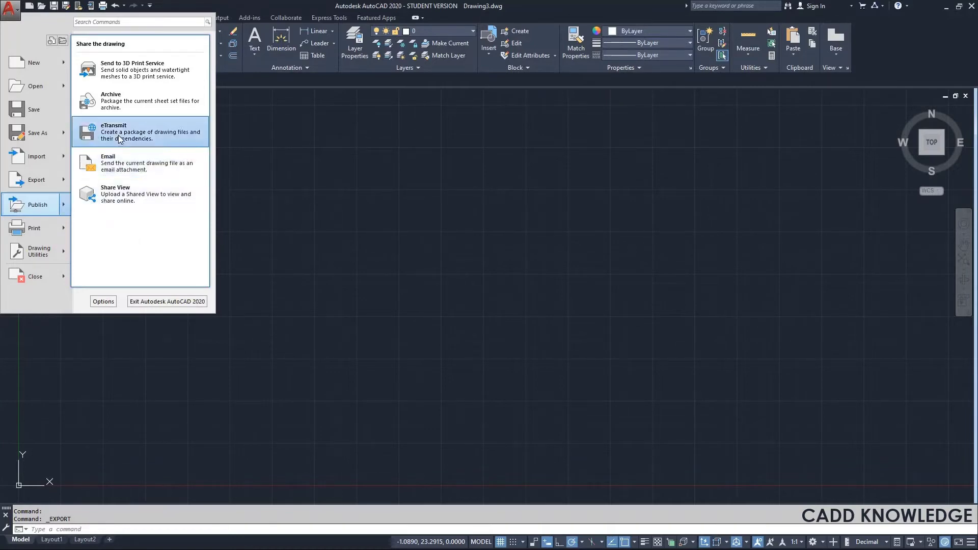
mouse_move(38, 232)
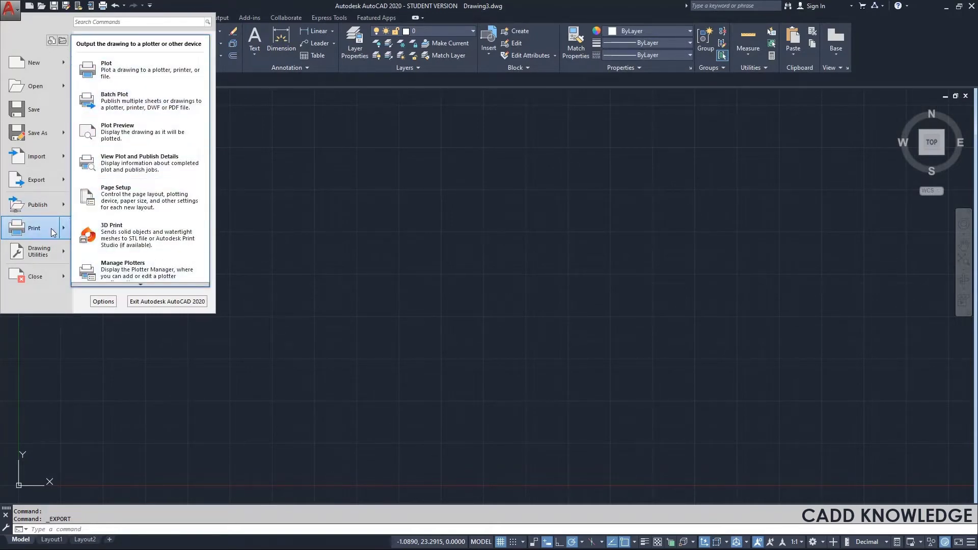
mouse_move(46, 252)
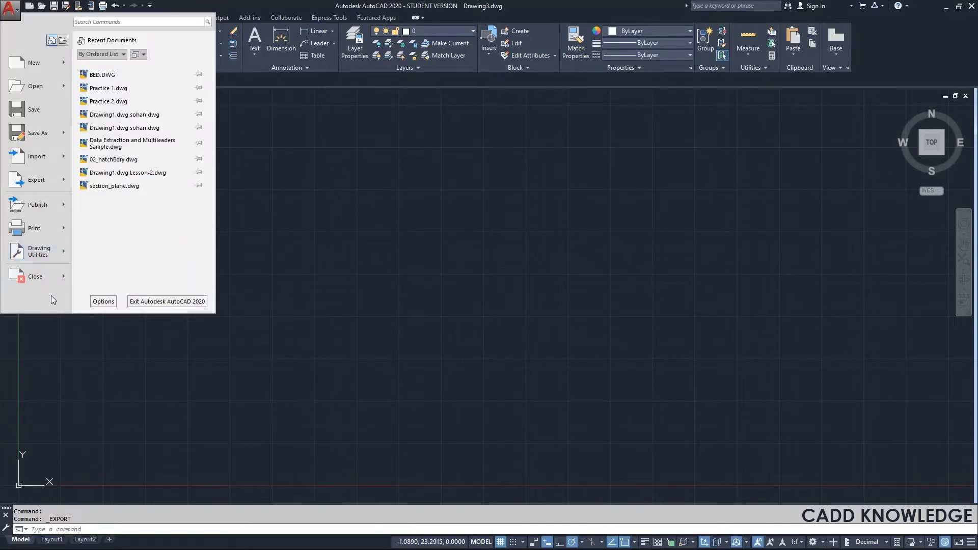
mouse_move(39, 282)
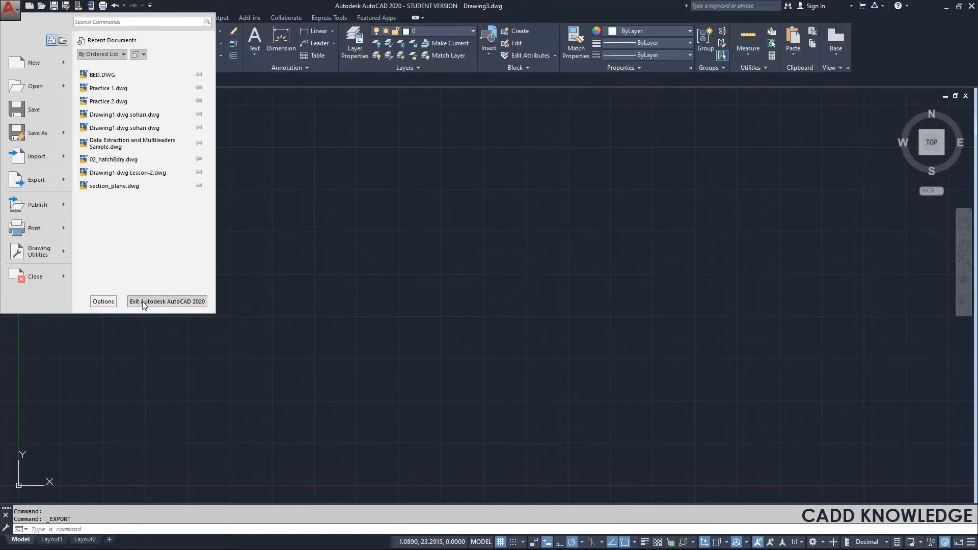
Open the program Options and examine the list of search paths, file names and file locations
click(103, 301)
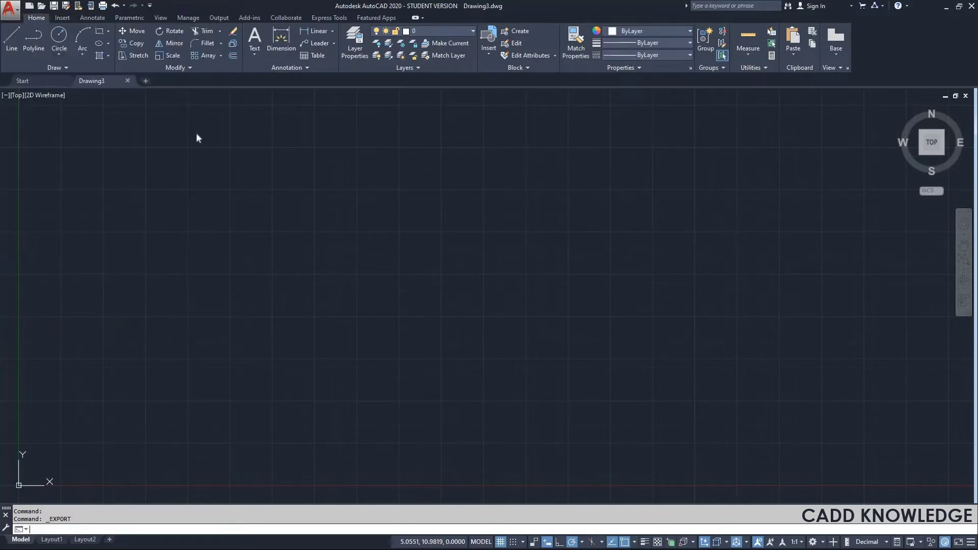
drag(423, 134, 378, 119)
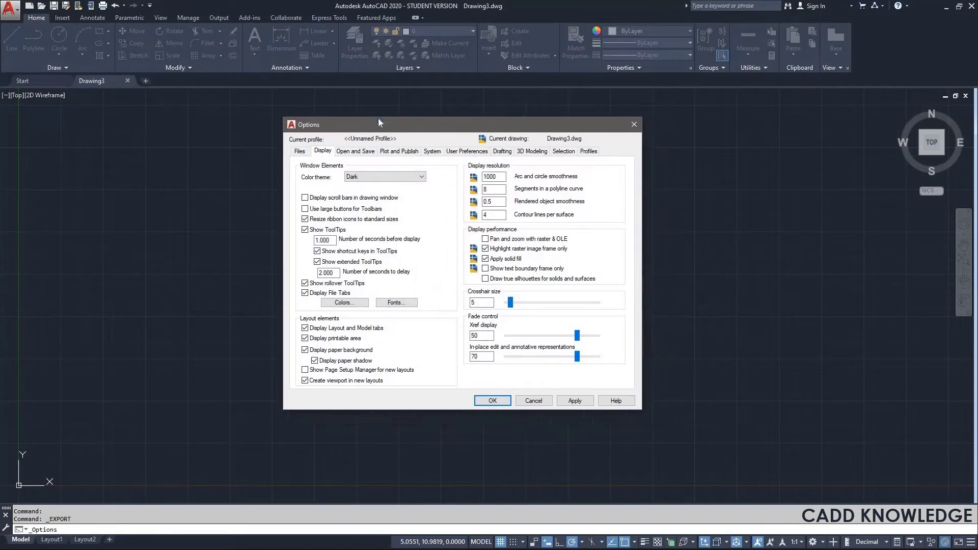
click(281, 146)
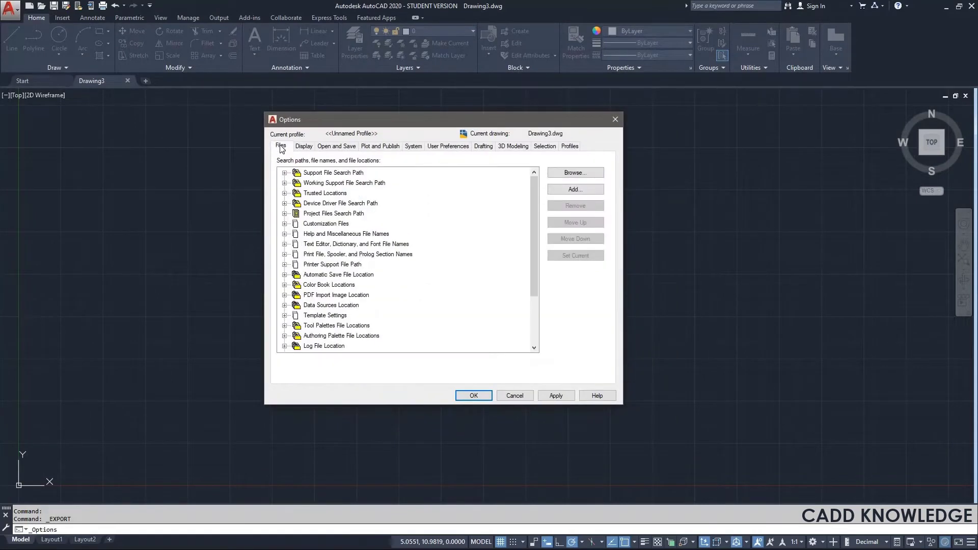
scroll(356, 270, down, 2)
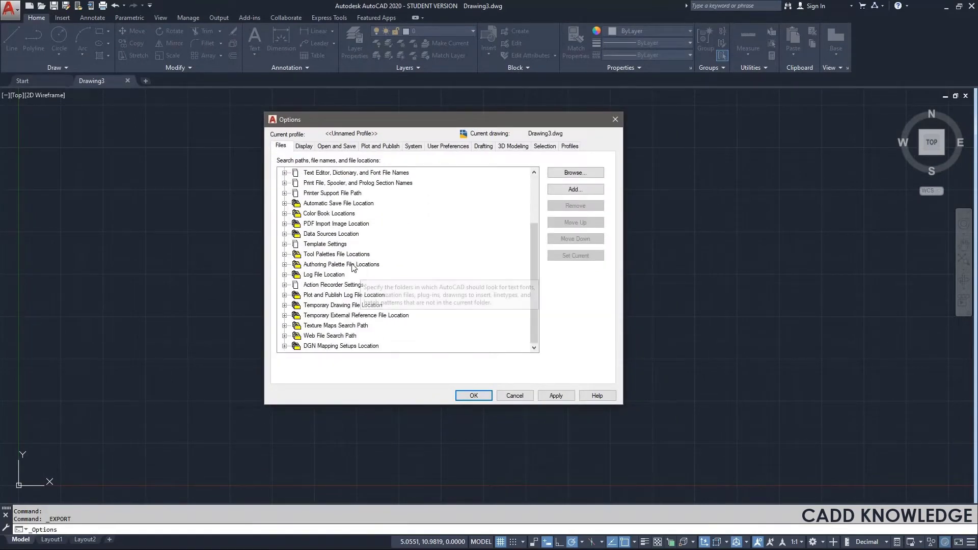
scroll(352, 267, up, 2)
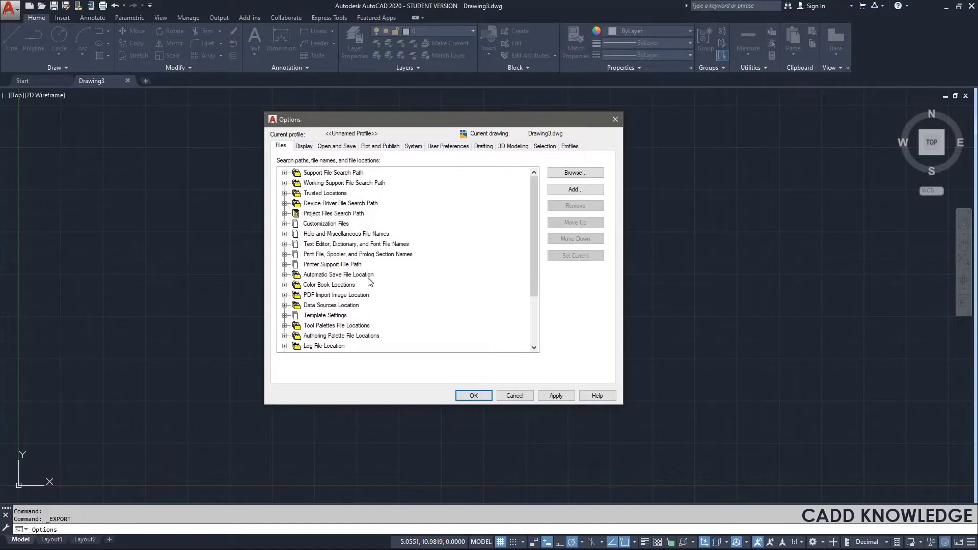
Set the display color theme to Light and apply it
click(304, 147)
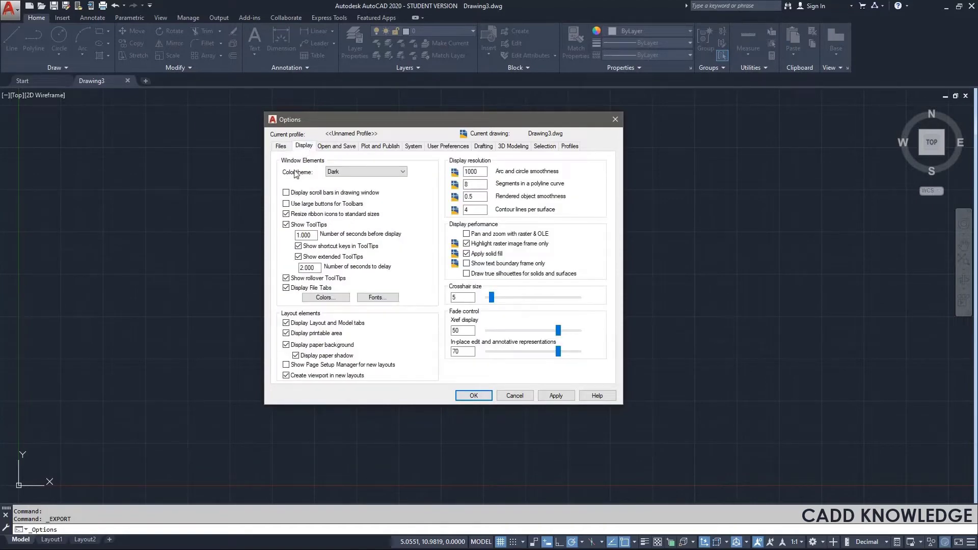
click(347, 172)
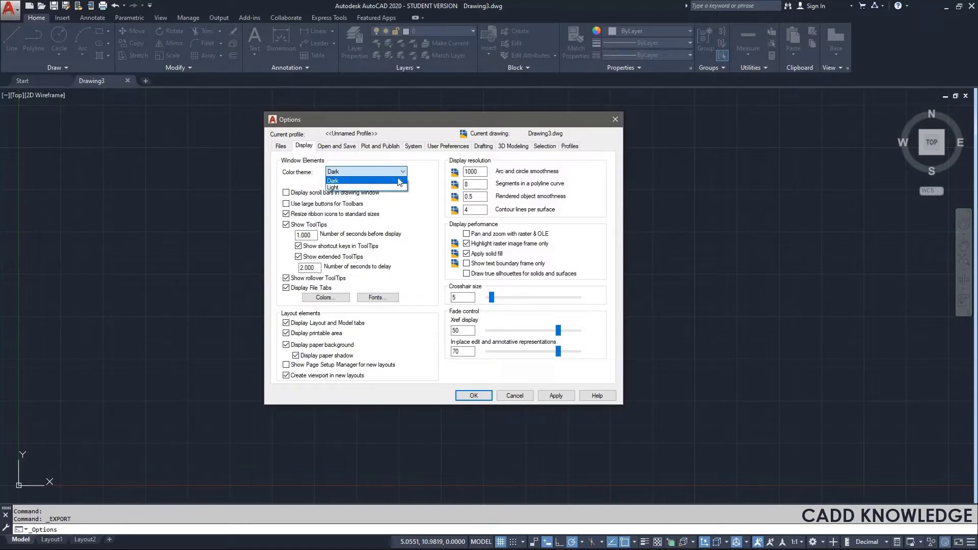
click(400, 182)
click(360, 169)
click(341, 188)
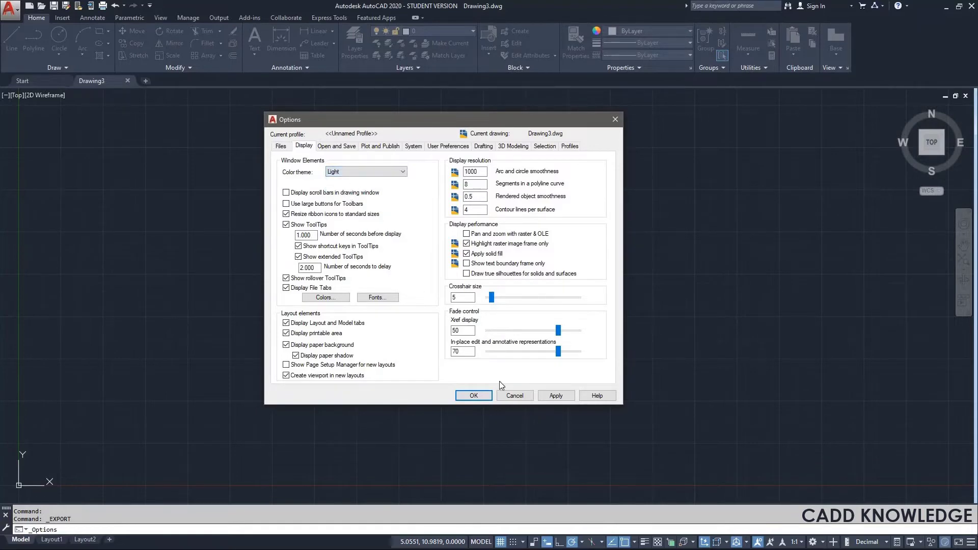
click(559, 400)
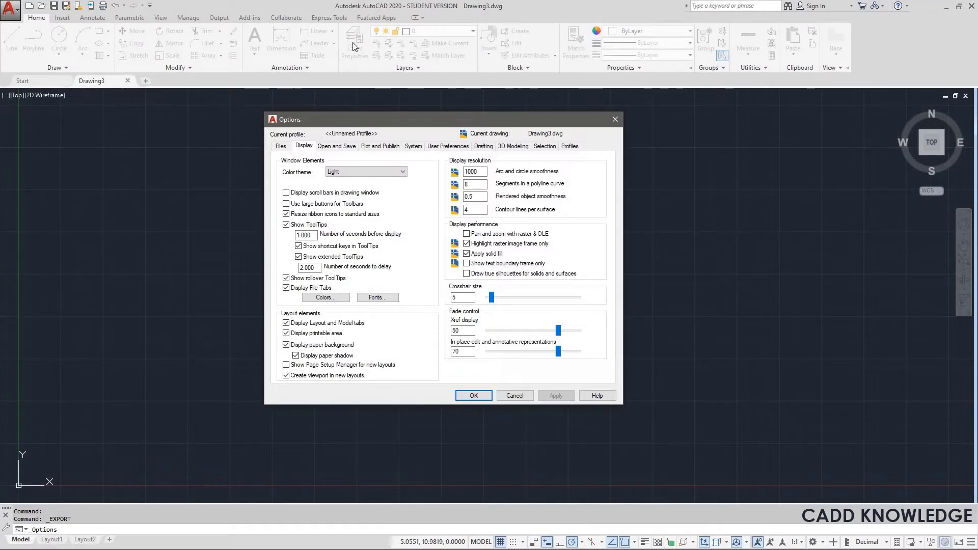
Switch the color theme back to Dark and apply it
click(354, 172)
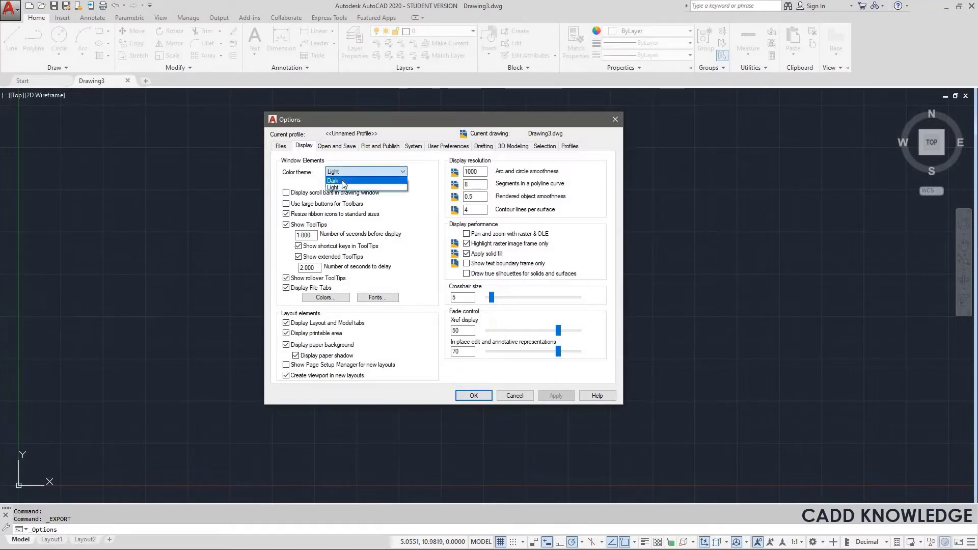
click(344, 184)
click(550, 395)
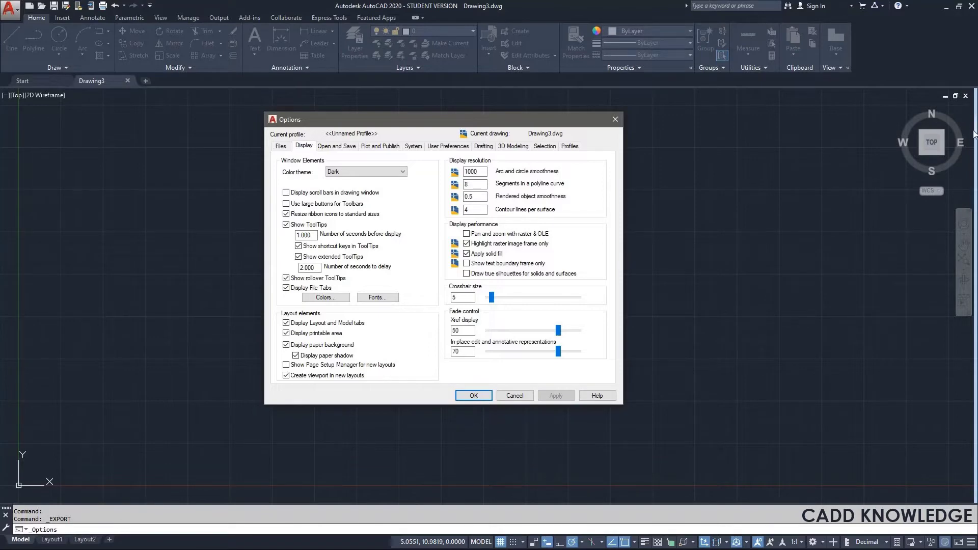
click(286, 193)
click(329, 298)
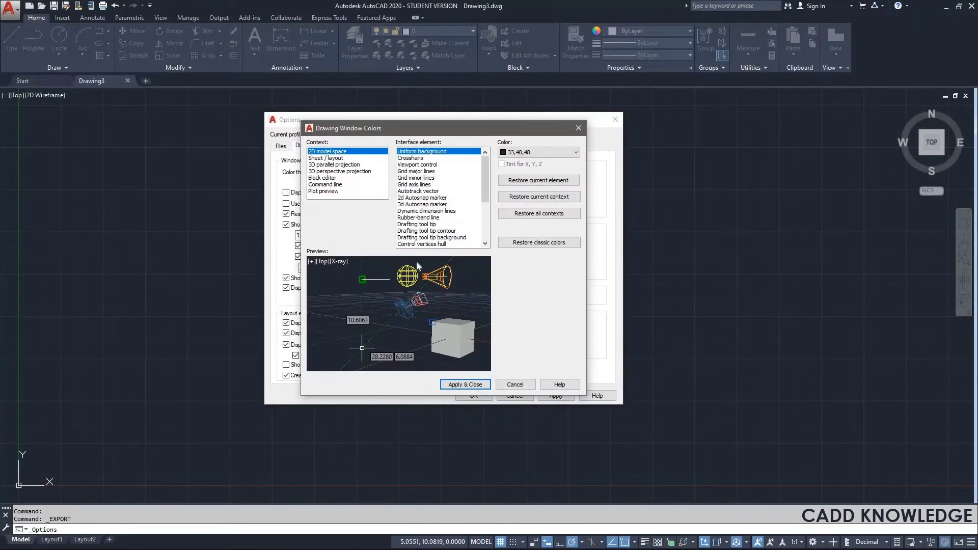
click(522, 385)
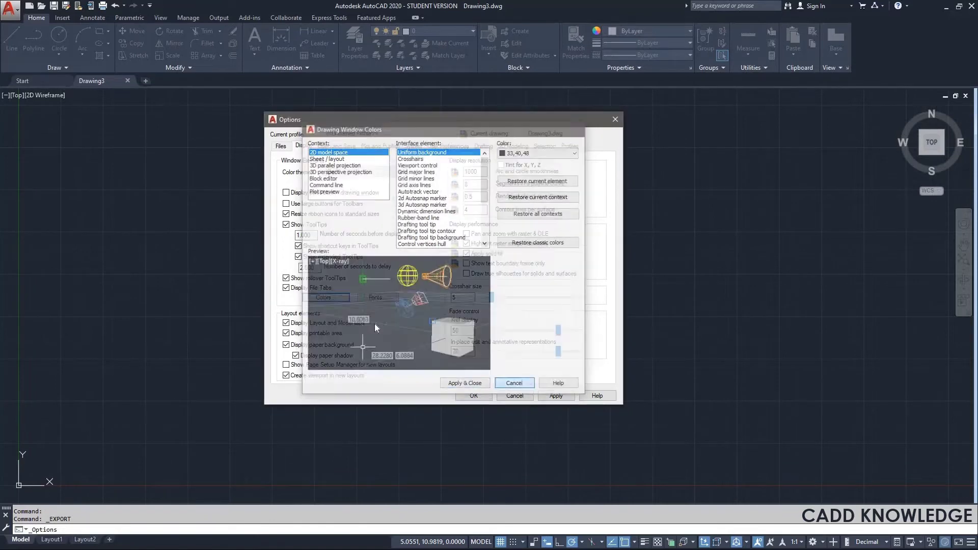
Set the uniform background color of the 2D model space to White and apply it
click(322, 297)
click(532, 150)
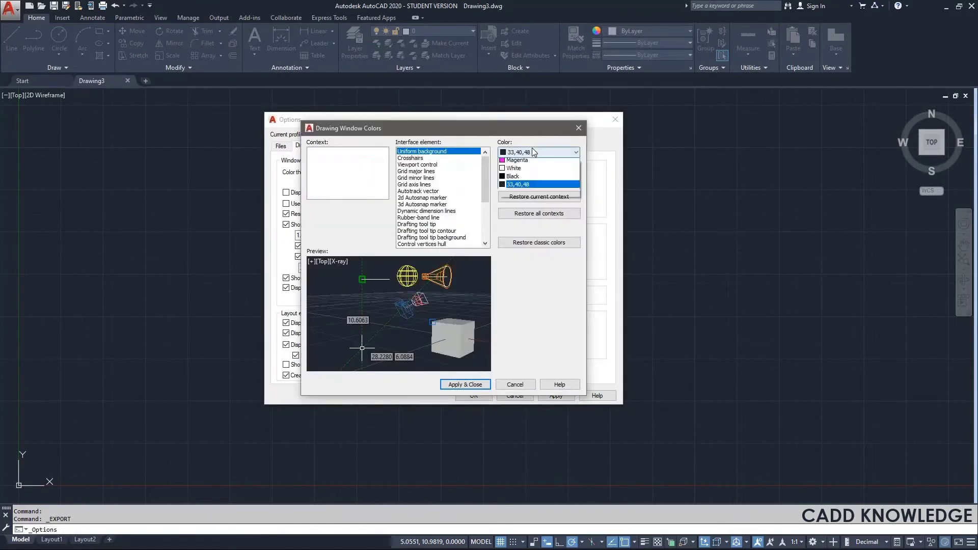
click(513, 211)
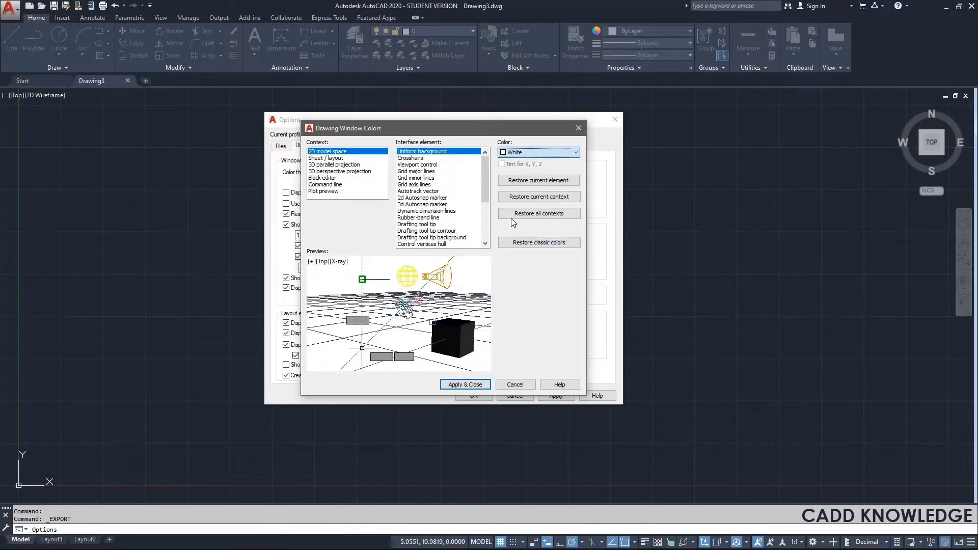
click(477, 385)
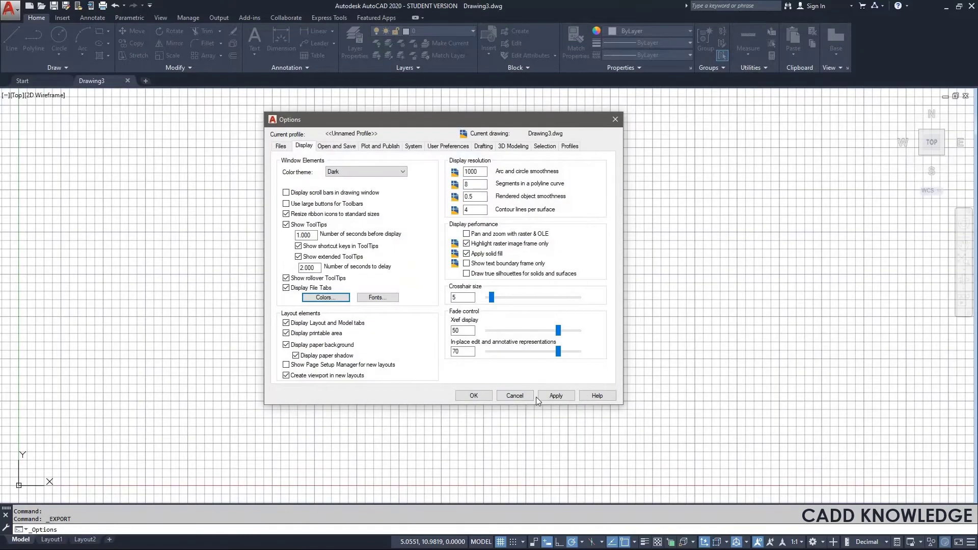
click(541, 393)
Change the uniform background color of the 2D model space to Black and apply it
click(312, 300)
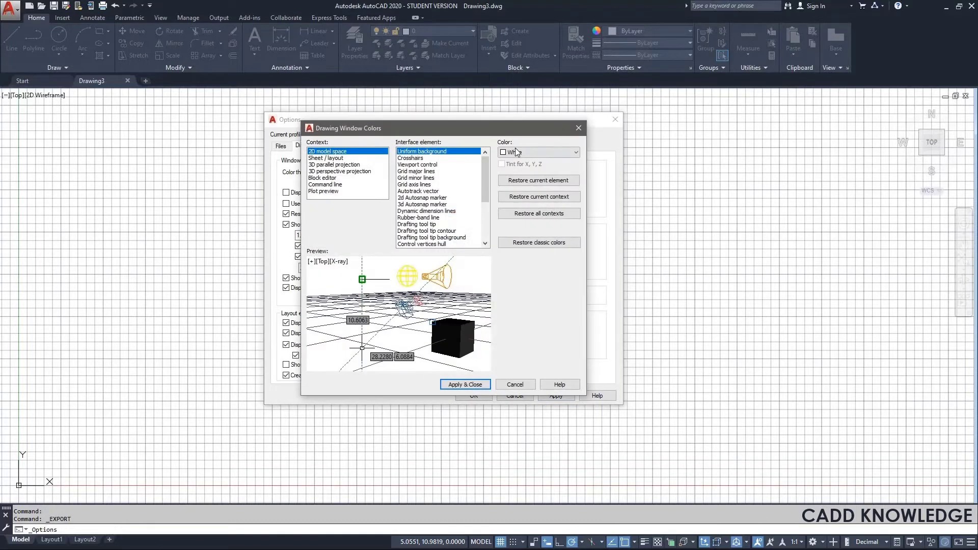
click(517, 152)
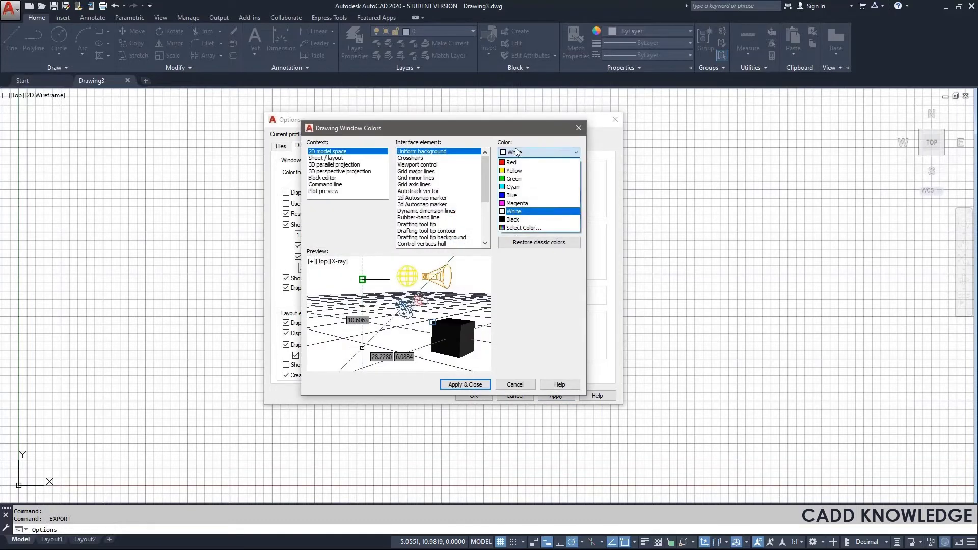
click(515, 220)
click(475, 385)
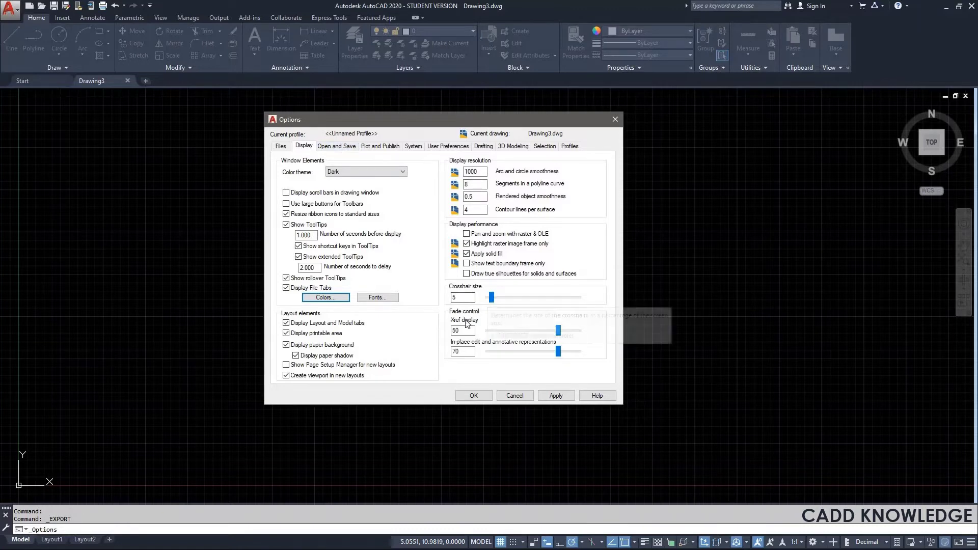
Set the default save format for drawings to AutoCAD 2007/LT2007 Drawing (*.dwg)
click(334, 149)
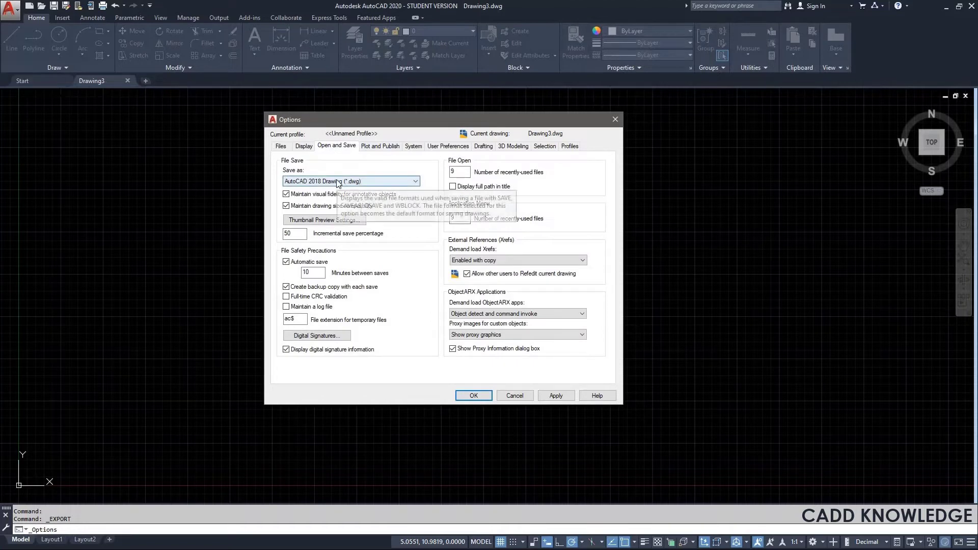
click(338, 181)
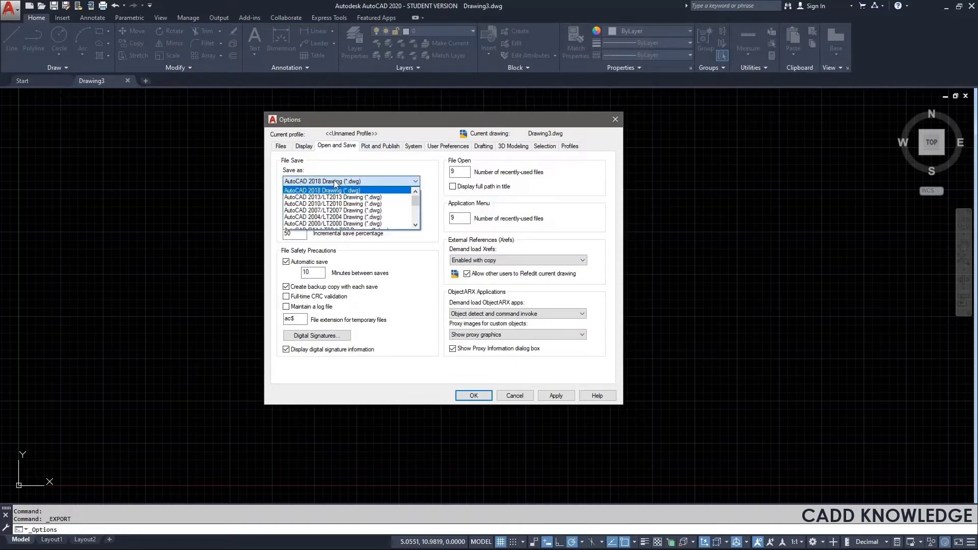
click(323, 211)
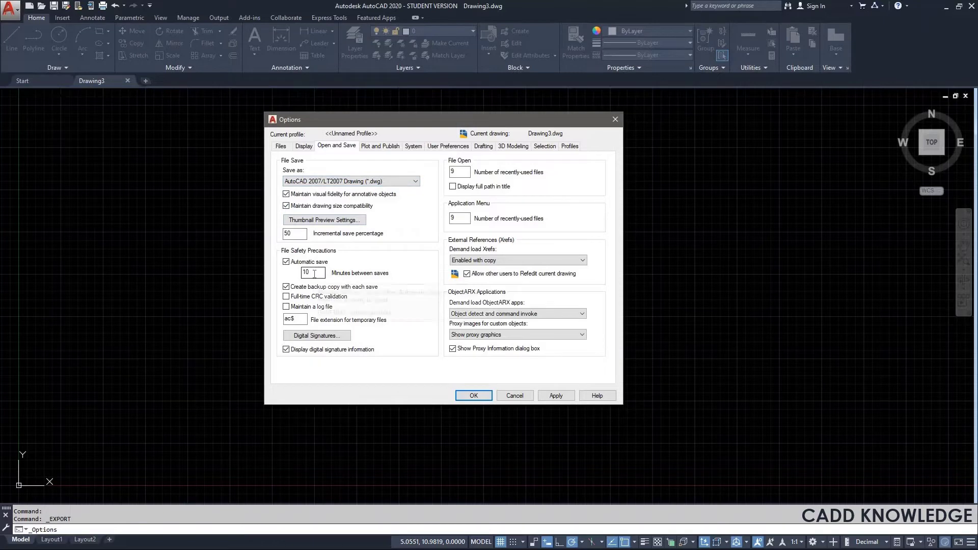
Examine the minutes between automatic saves and the number of recently used files listed when opening
mouse_move(364, 277)
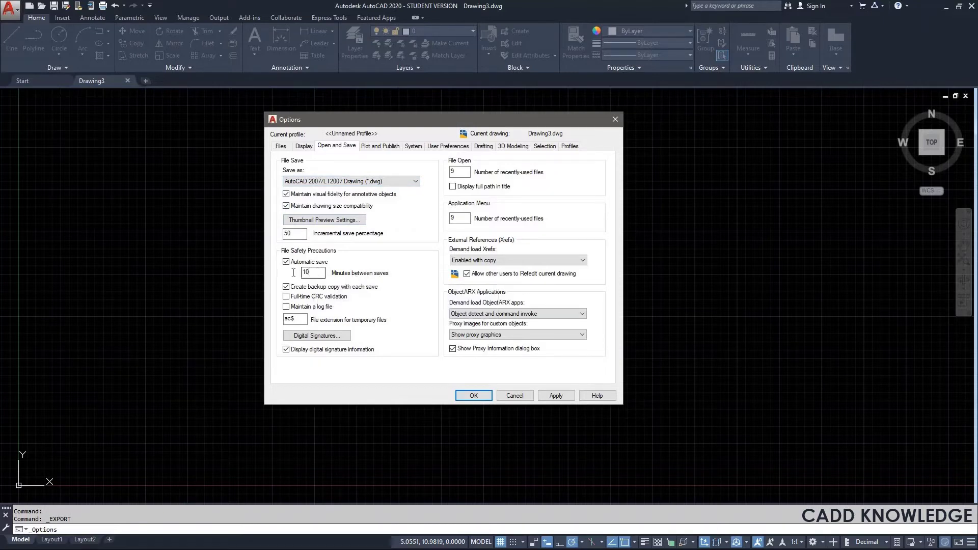
drag(309, 272, 287, 277)
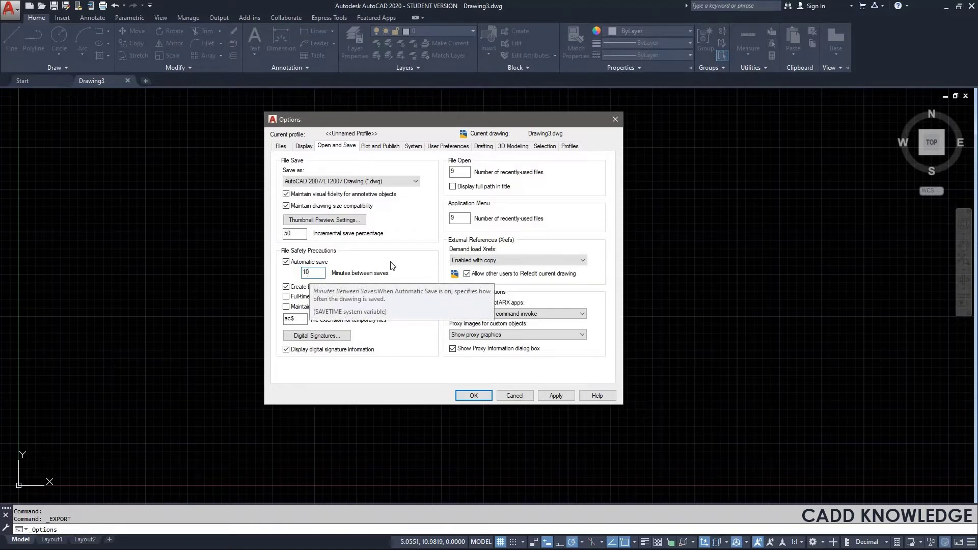
click(464, 171)
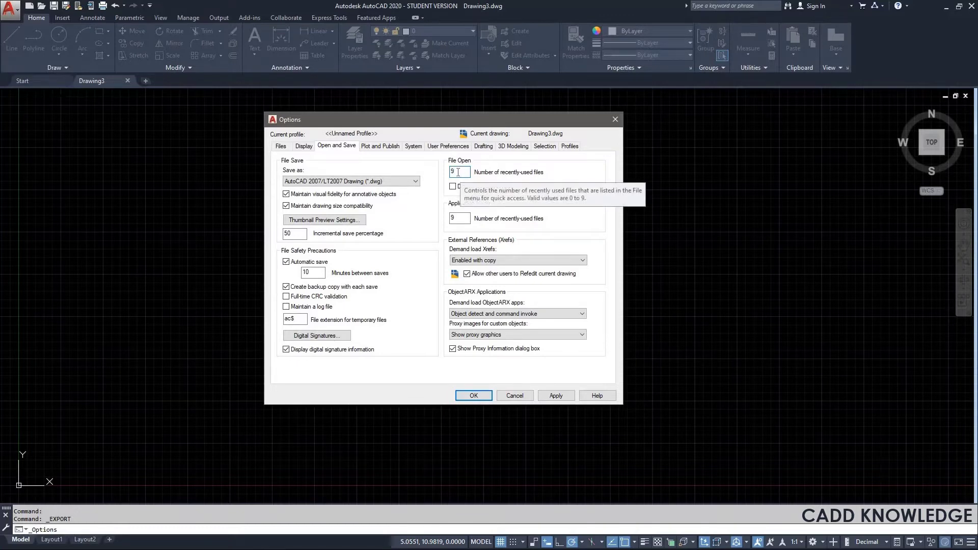
Examine the default output devices available for plotting new drawings, keeping Microsoft Print to PDF selected
click(380, 148)
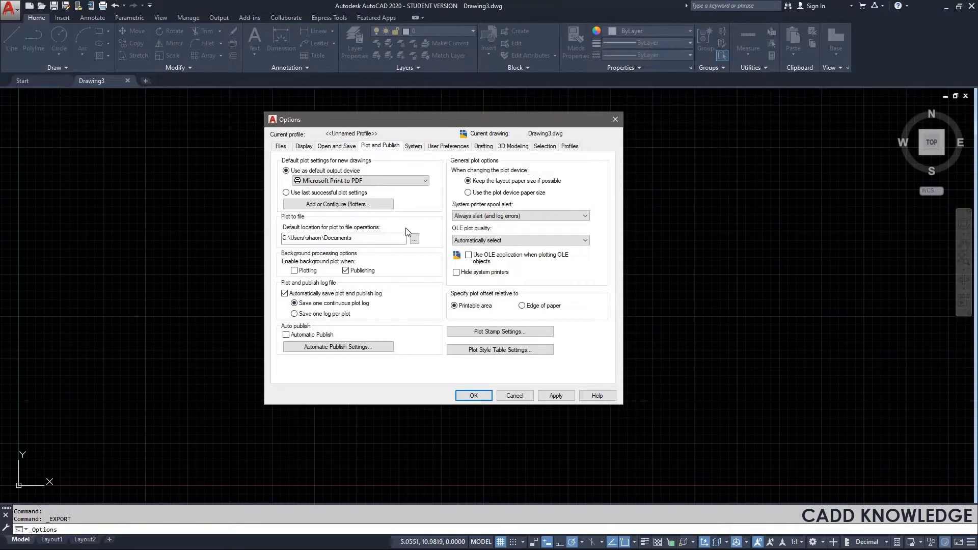
click(350, 181)
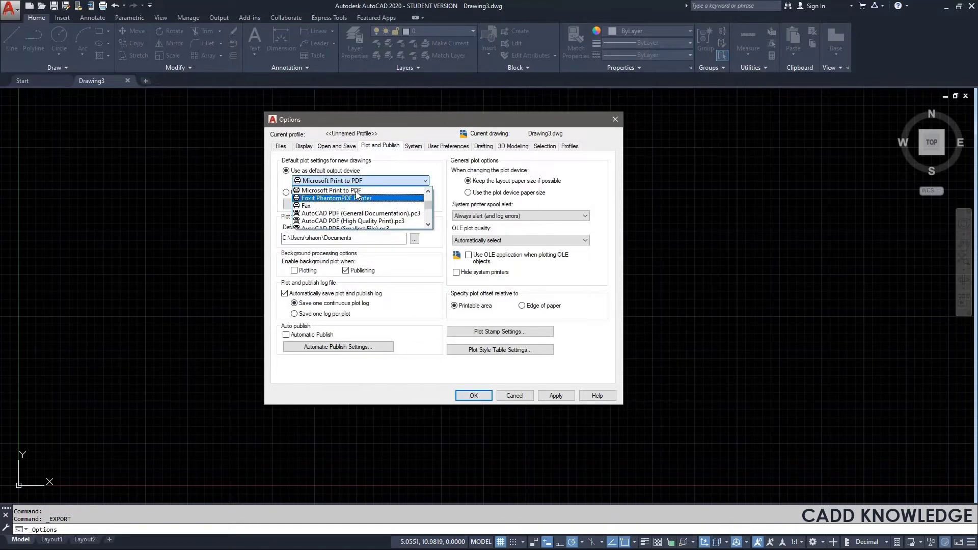
click(335, 190)
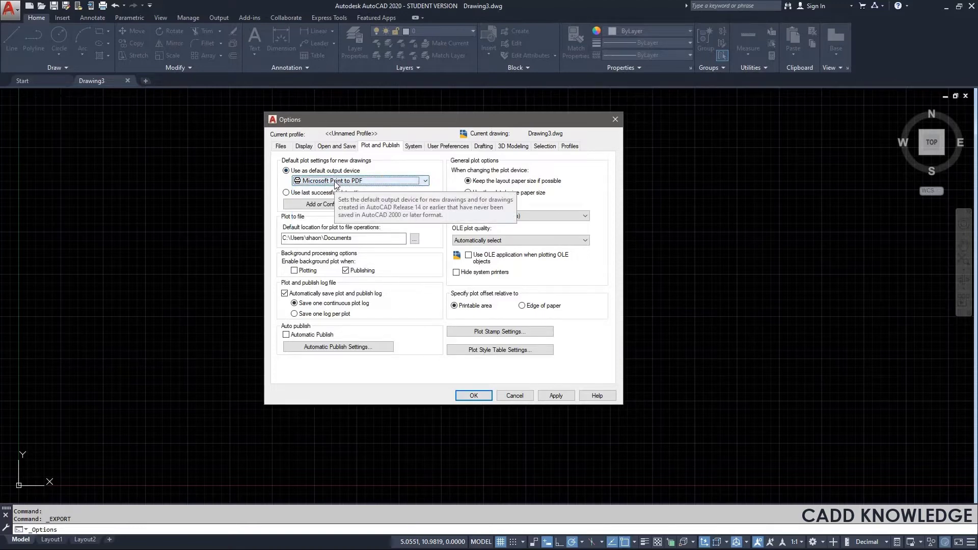
click(334, 182)
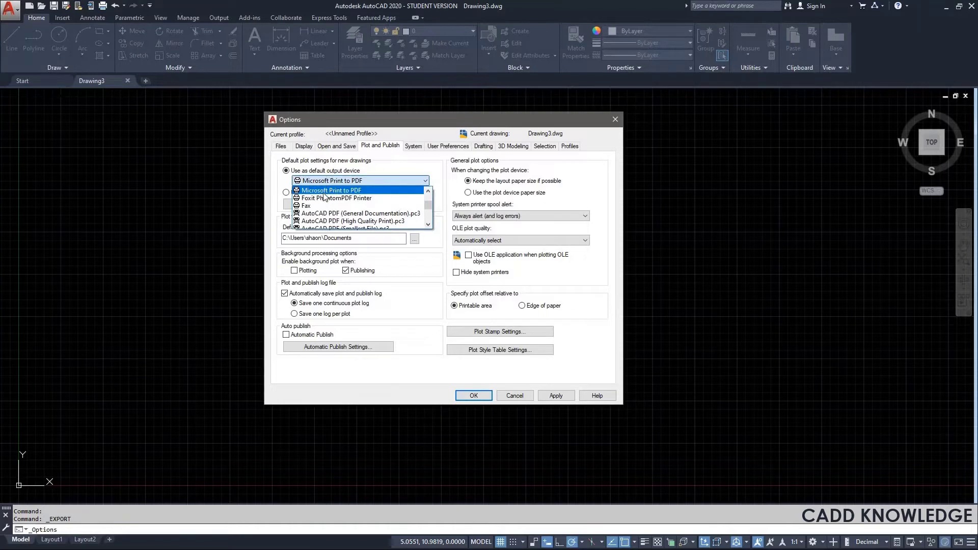
click(400, 171)
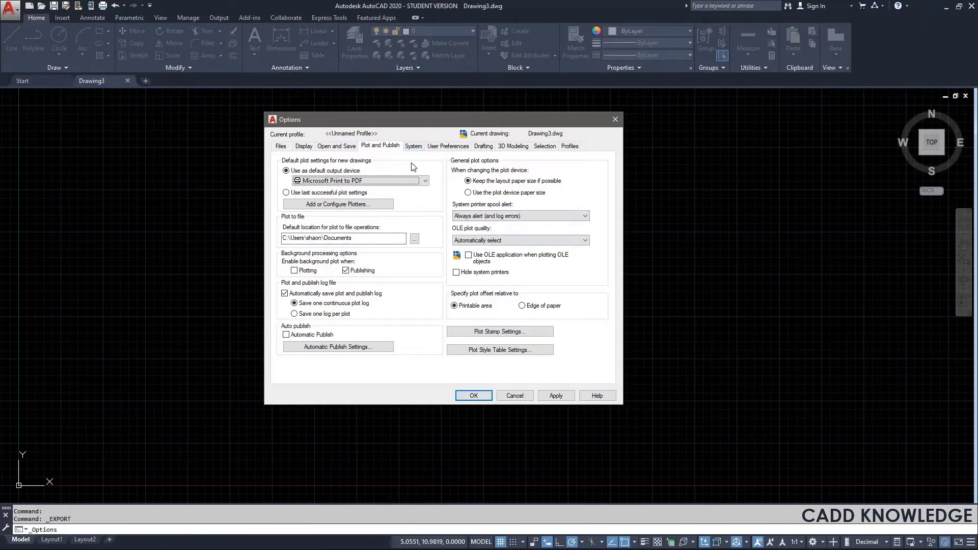
Review the system settings and user preferences, including the source content units and the right-click customization, without changing them
click(413, 147)
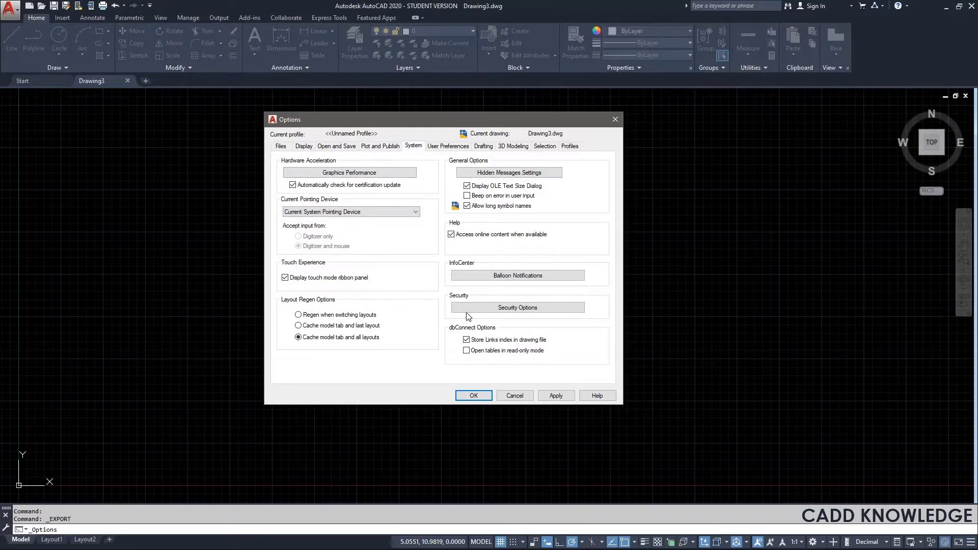
click(447, 147)
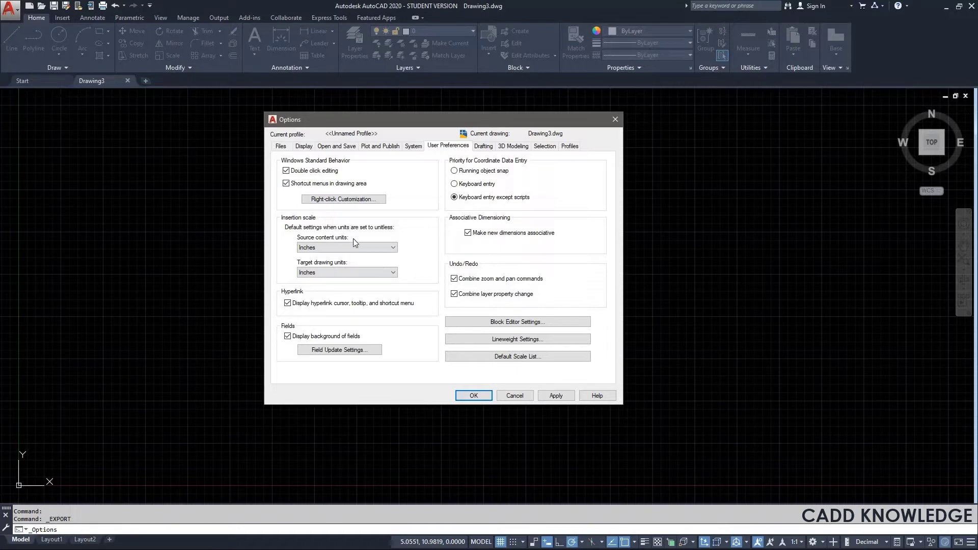
click(326, 248)
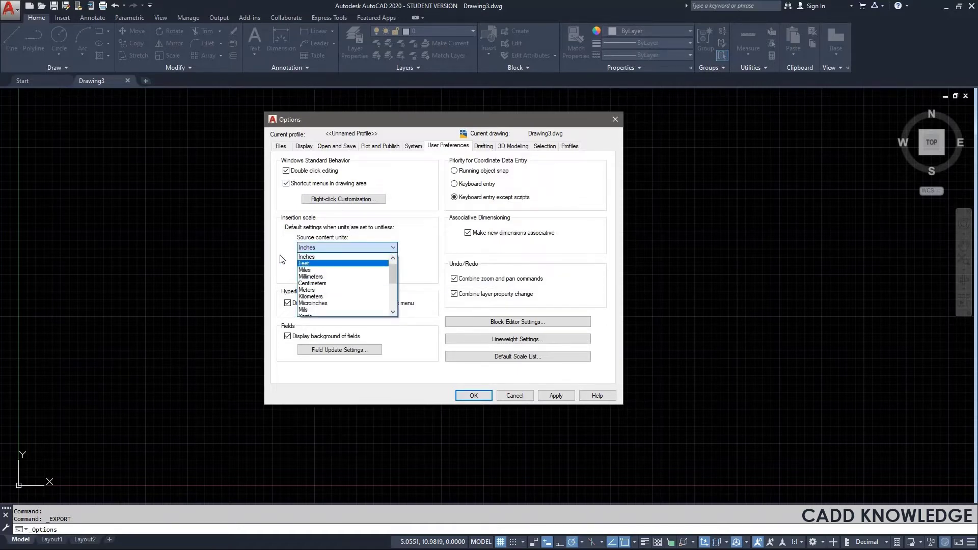
click(306, 248)
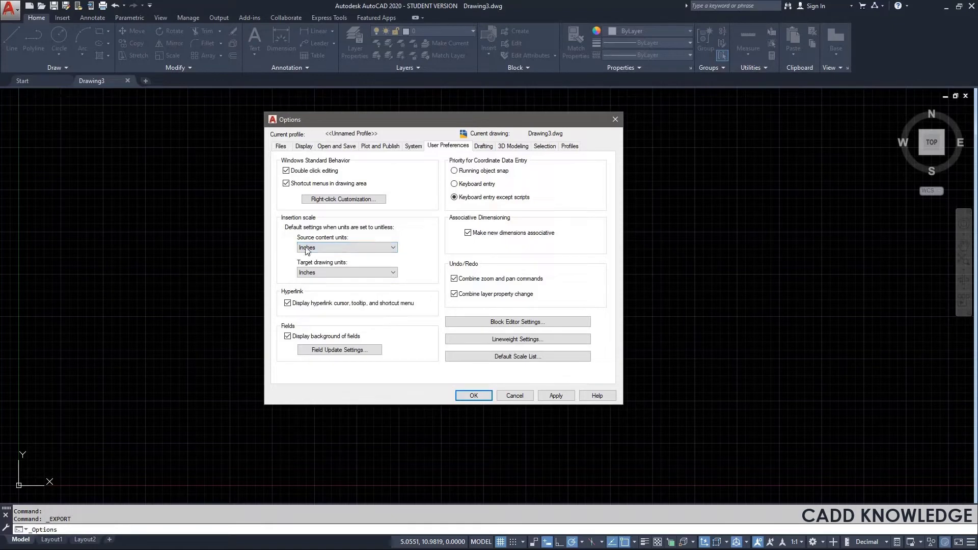
click(325, 200)
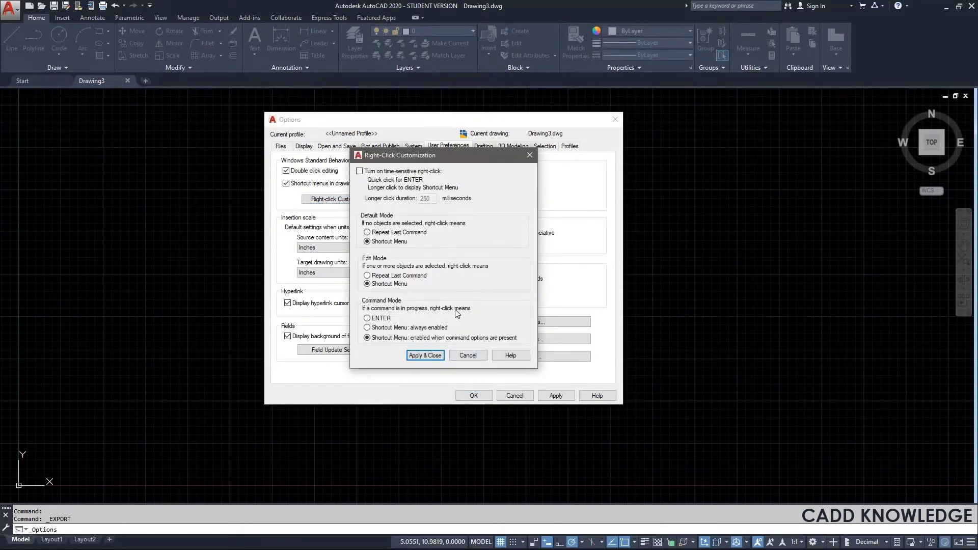
click(468, 356)
Try out the AutoSnap marker size and aperture size adjustments in the drafting options
click(484, 146)
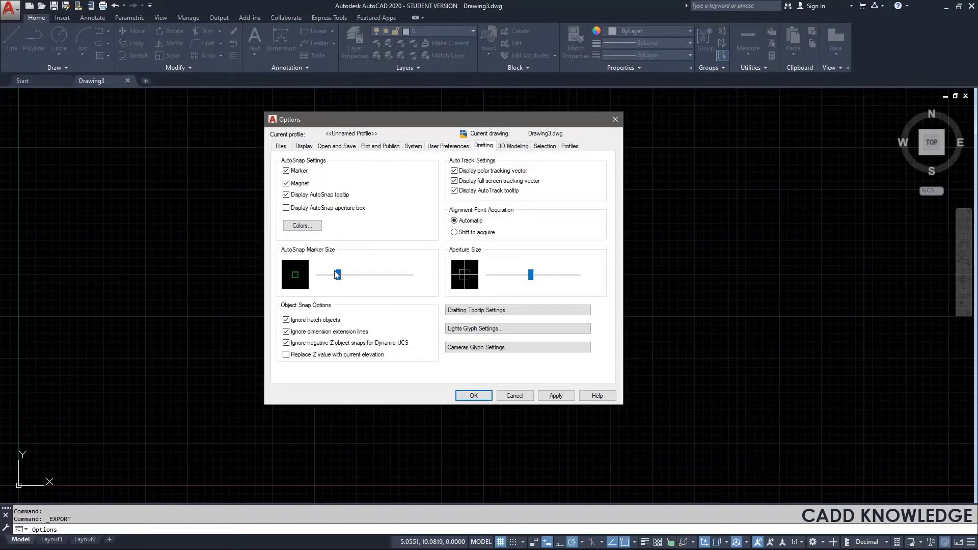
mouse_move(336, 275)
mouse_down()
mouse_move(357, 275)
mouse_move(338, 276)
mouse_up()
mouse_move(529, 275)
mouse_down()
mouse_move(539, 275)
mouse_move(529, 275)
mouse_up()
Review the 3D modeling options, and try out the pickbox size and grip size adjustments for selection
click(515, 147)
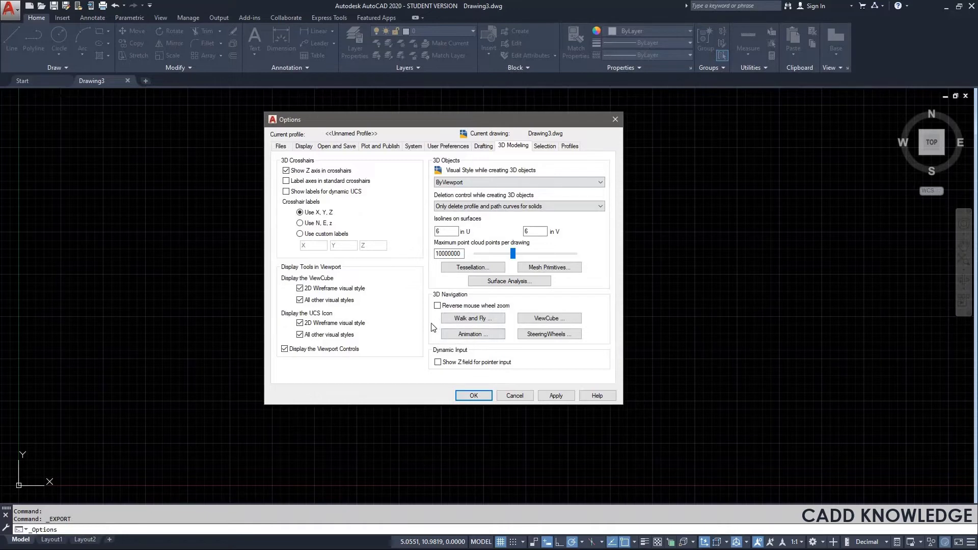
click(545, 147)
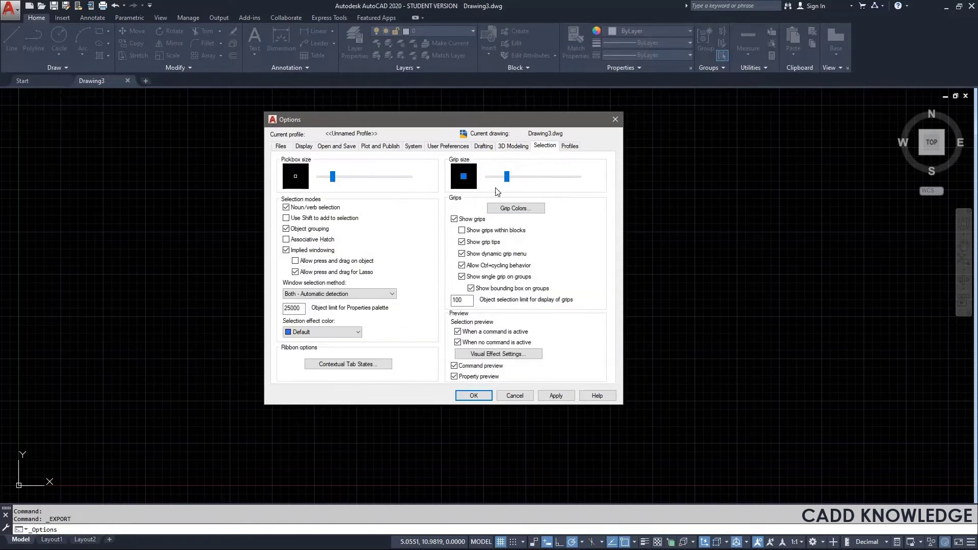
mouse_move(334, 177)
mouse_down()
mouse_move(360, 176)
mouse_move(336, 177)
mouse_up()
mouse_move(507, 178)
mouse_down()
mouse_move(520, 178)
mouse_move(502, 177)
mouse_up()
Review the available profiles and close the program Options without saving the pending changes
click(569, 146)
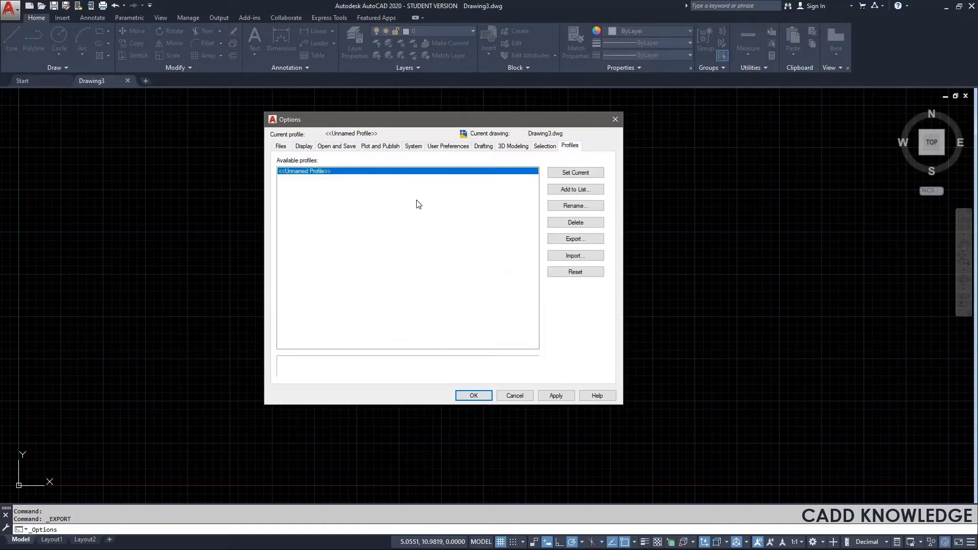
click(513, 396)
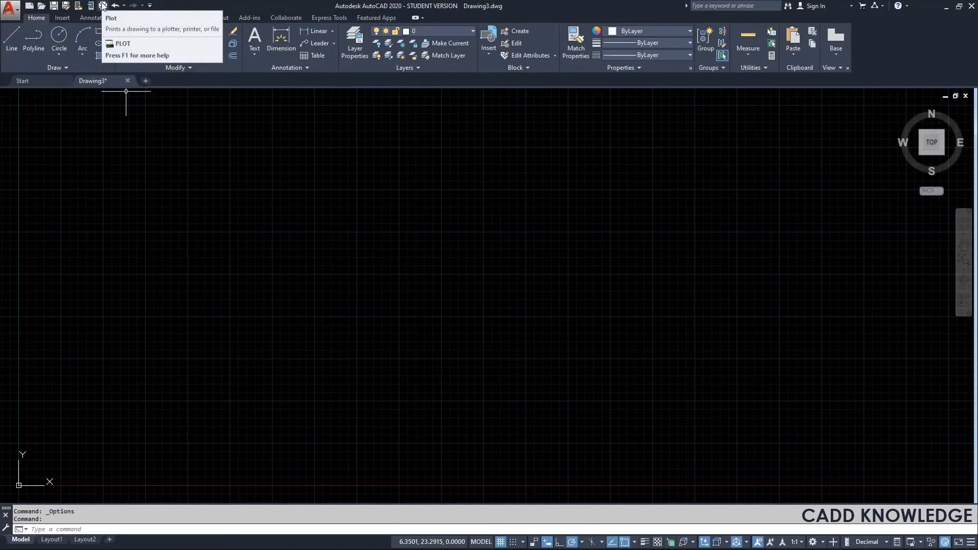
Review the print commands and the Plot settings for the drawing, and close them without plotting
click(7, 10)
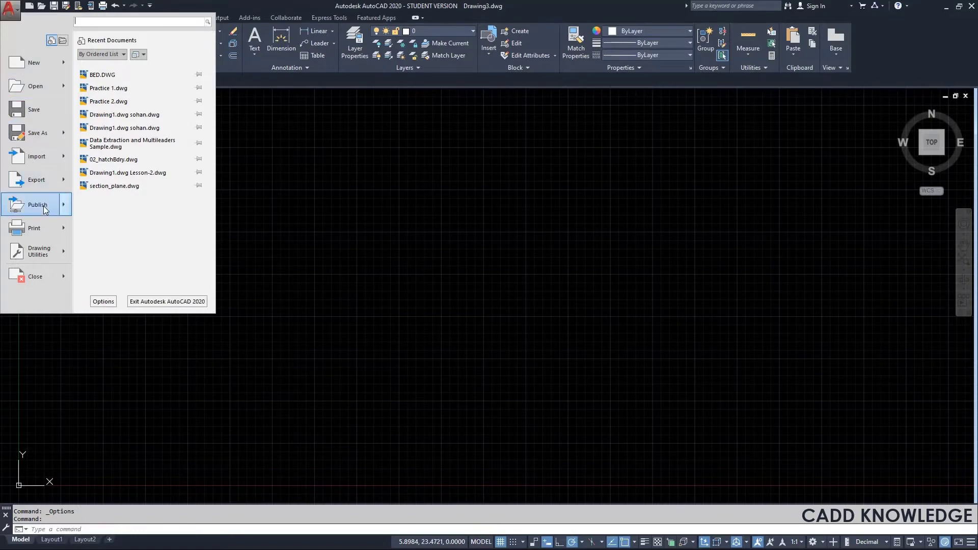
mouse_move(44, 206)
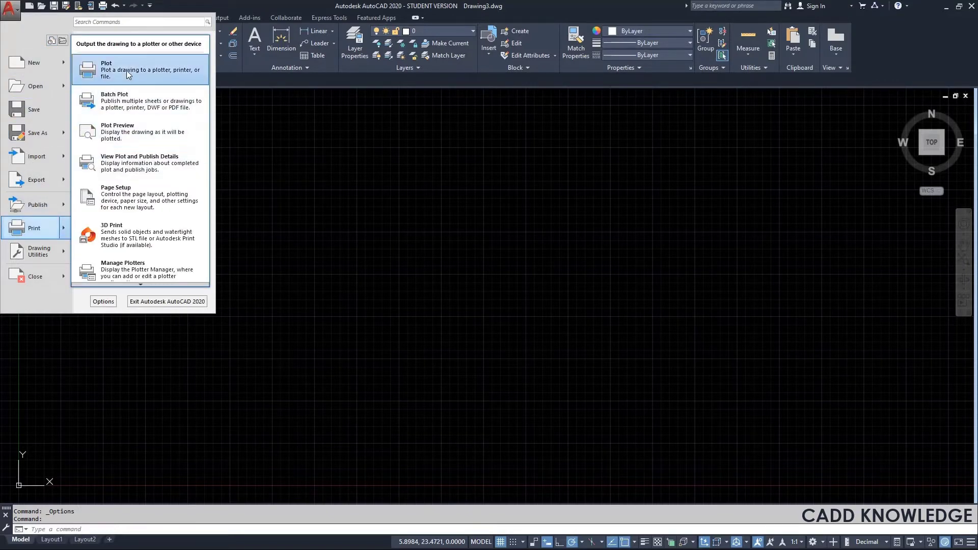
click(379, 250)
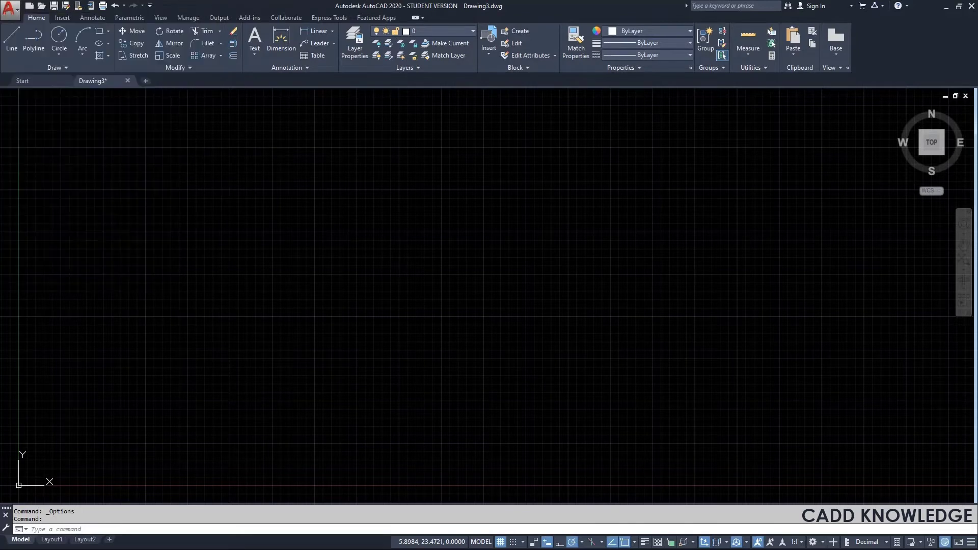
click(102, 8)
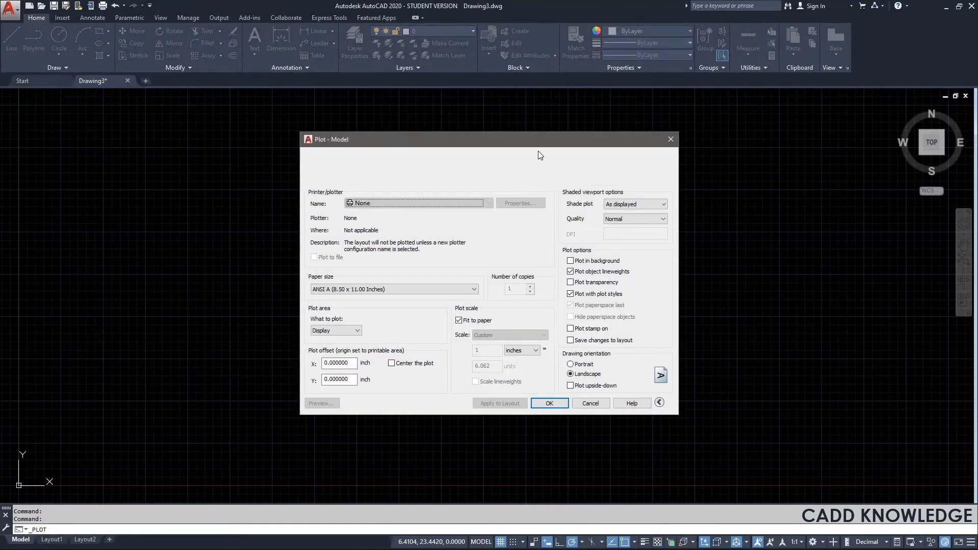
key(Escape)
click(9, 10)
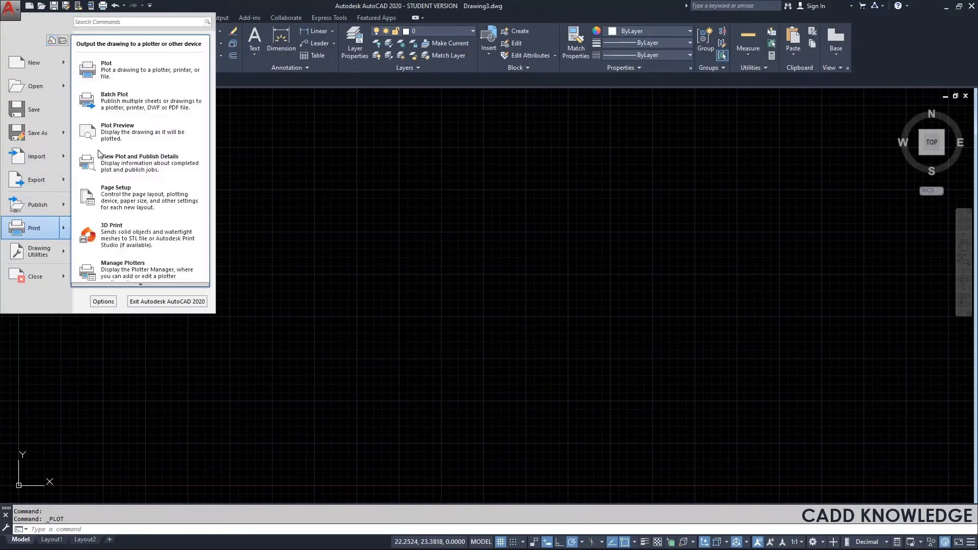
click(433, 204)
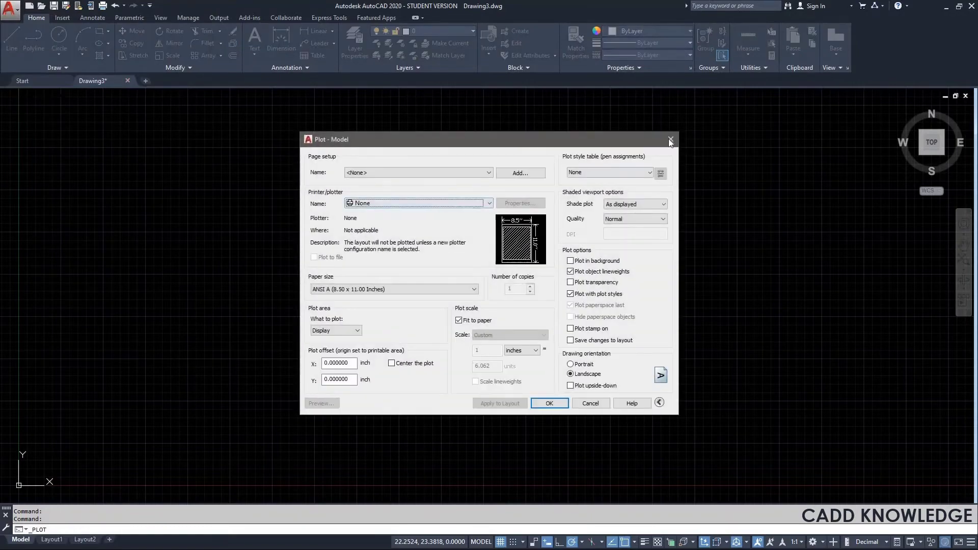
click(670, 139)
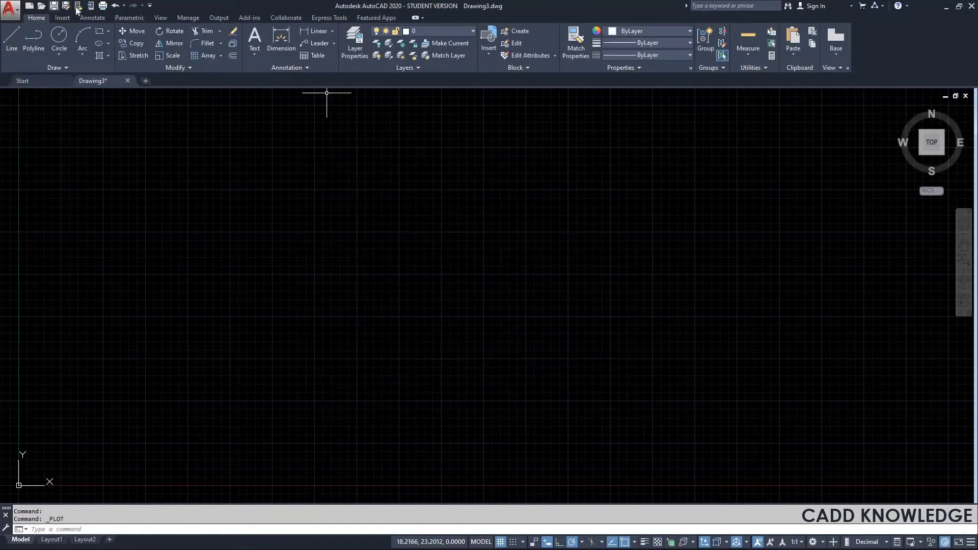
Try out adding the Properties command to the Quick Access Toolbar and remove it again
click(150, 5)
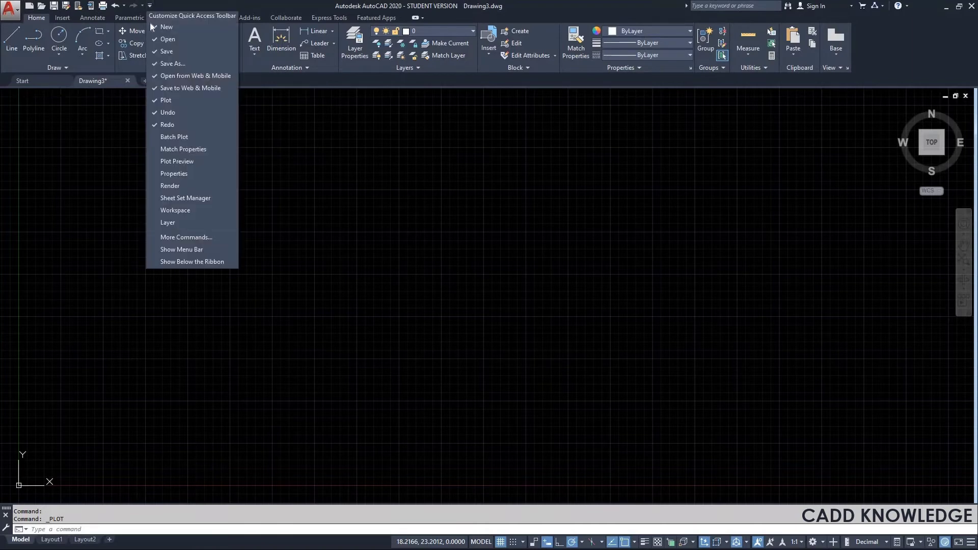
click(176, 176)
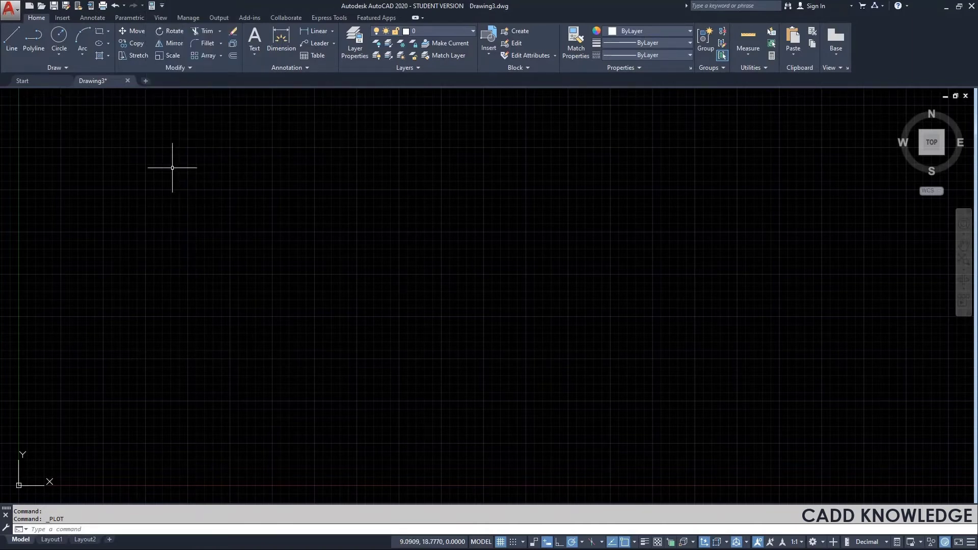
click(162, 5)
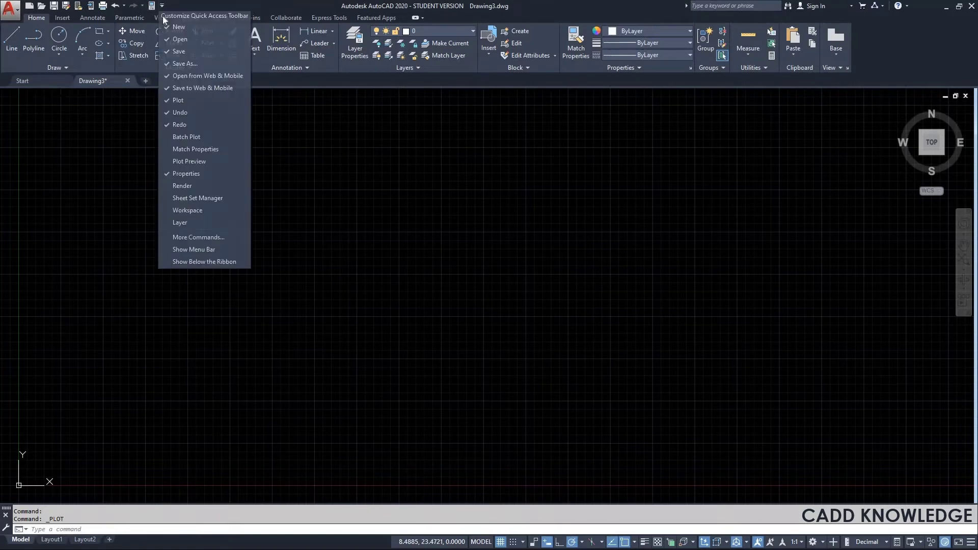
click(179, 174)
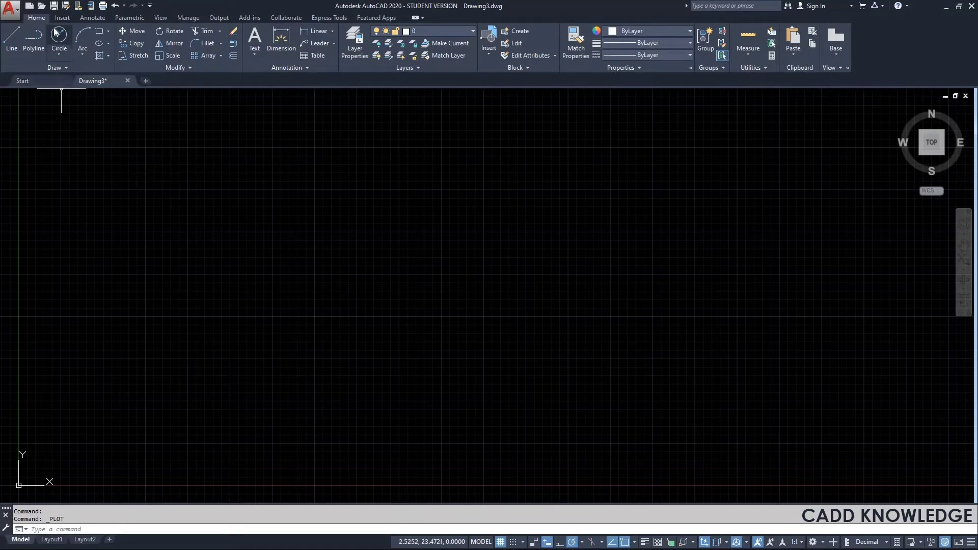
Cycle the ribbon through its minimized states back to full display, and check the available minimize options
click(419, 18)
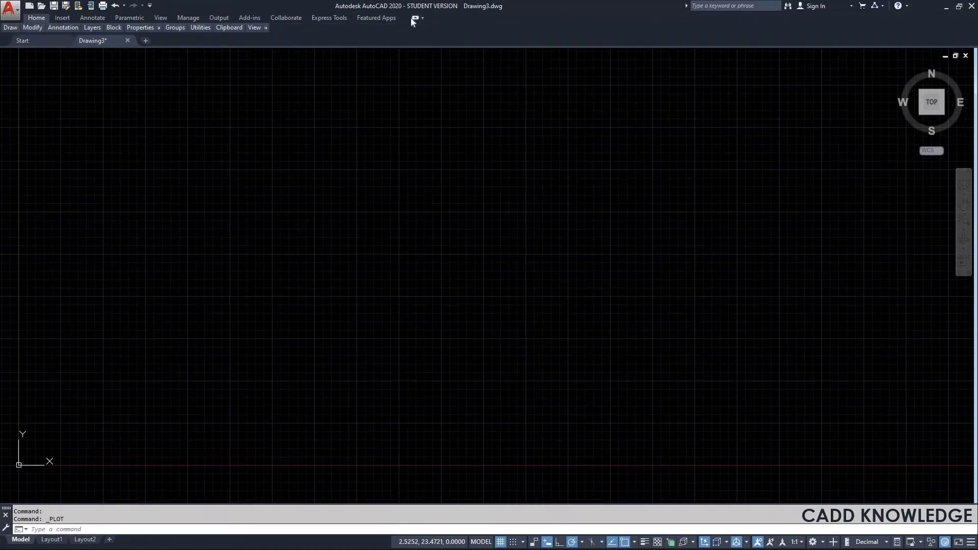
click(416, 18)
click(415, 19)
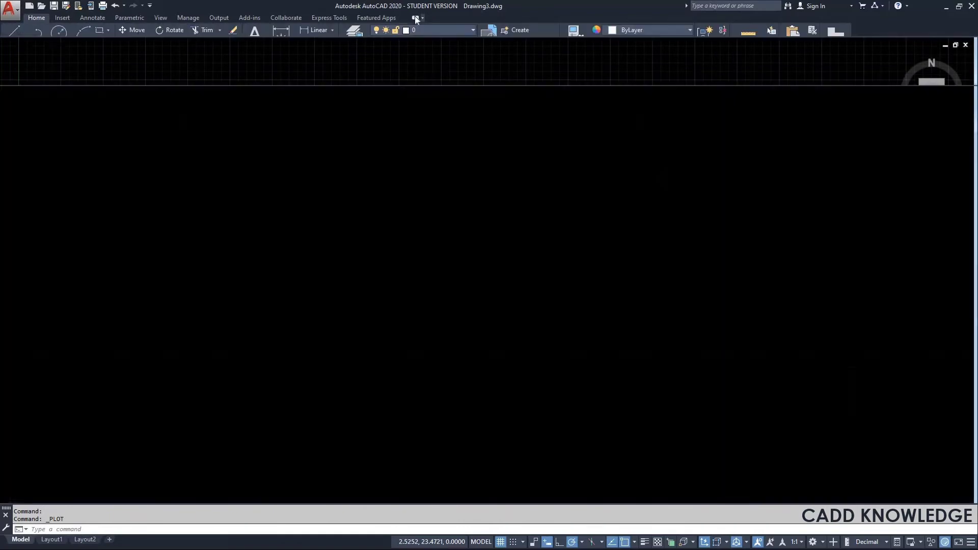
click(421, 17)
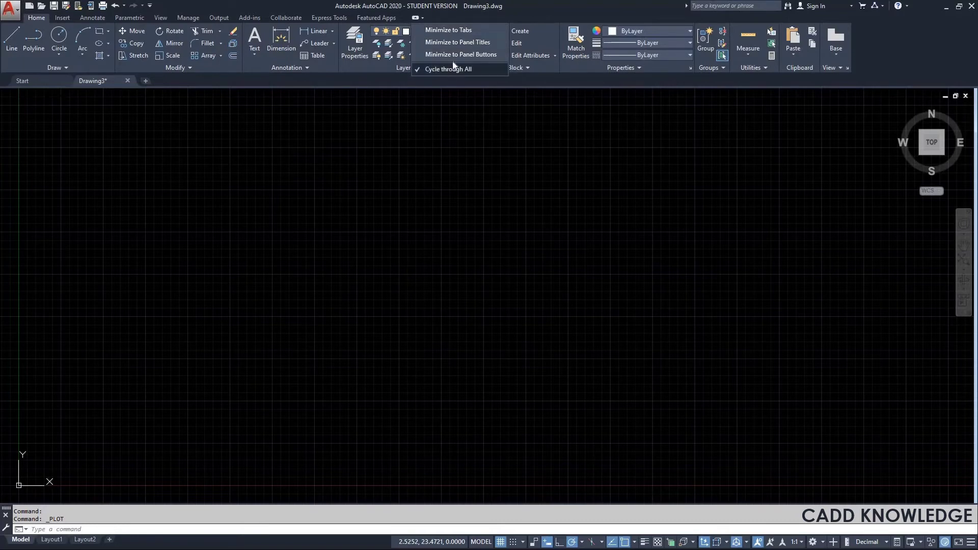
click(384, 177)
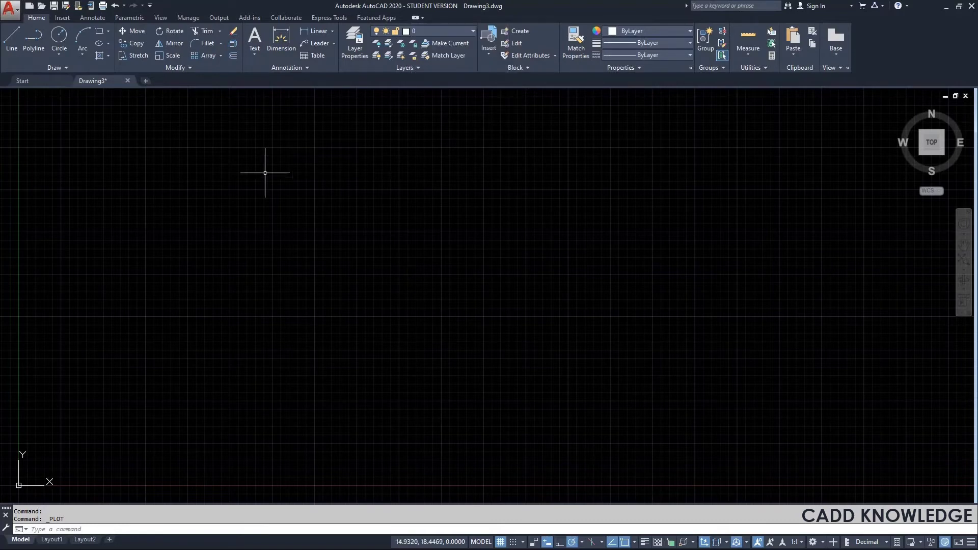
Look through the Insert, Annotate, Parametric, View, Manage and Output command sets, and return to the Home commands
click(62, 17)
click(101, 19)
click(129, 19)
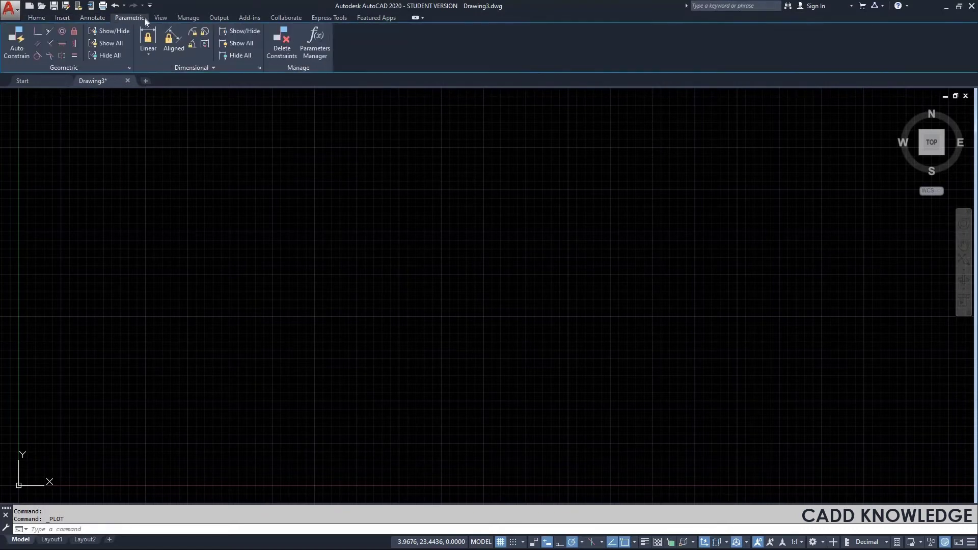
click(160, 18)
click(186, 17)
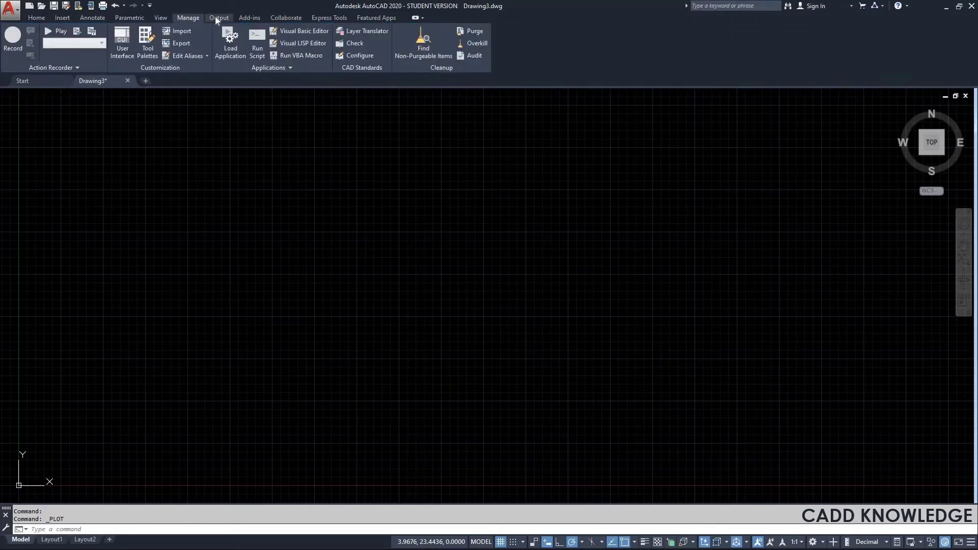
click(227, 18)
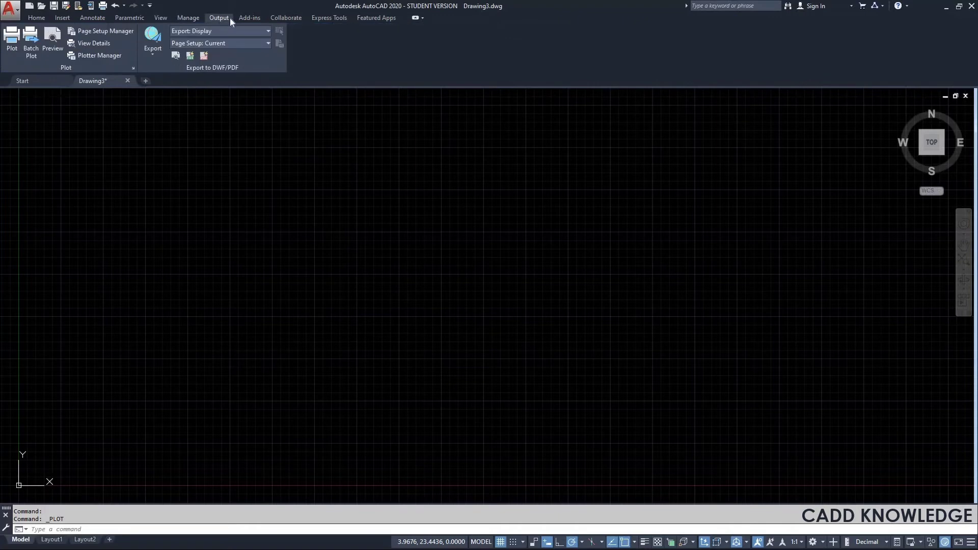
click(36, 17)
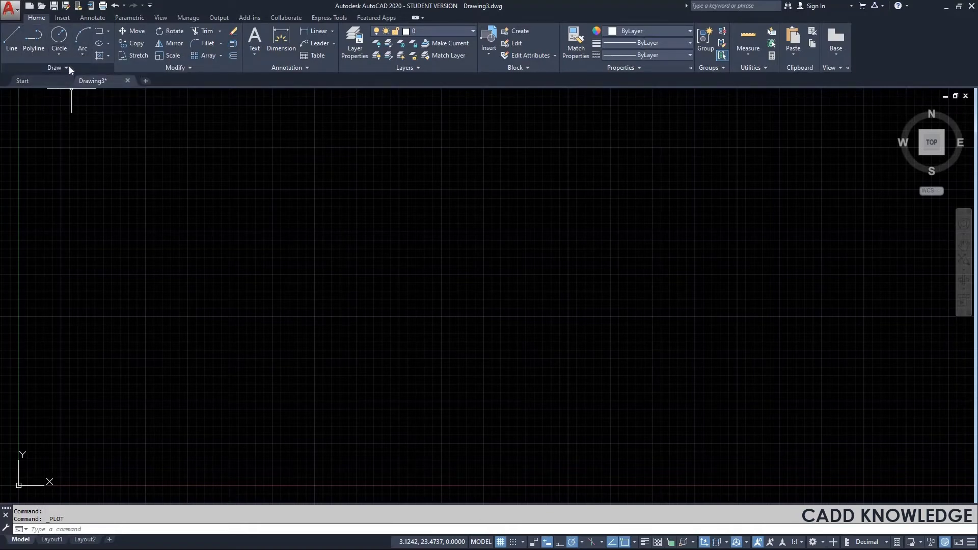
Examine the Home commands, including the additional Draw tools and the Measure utilities, without starting any of them
click(68, 67)
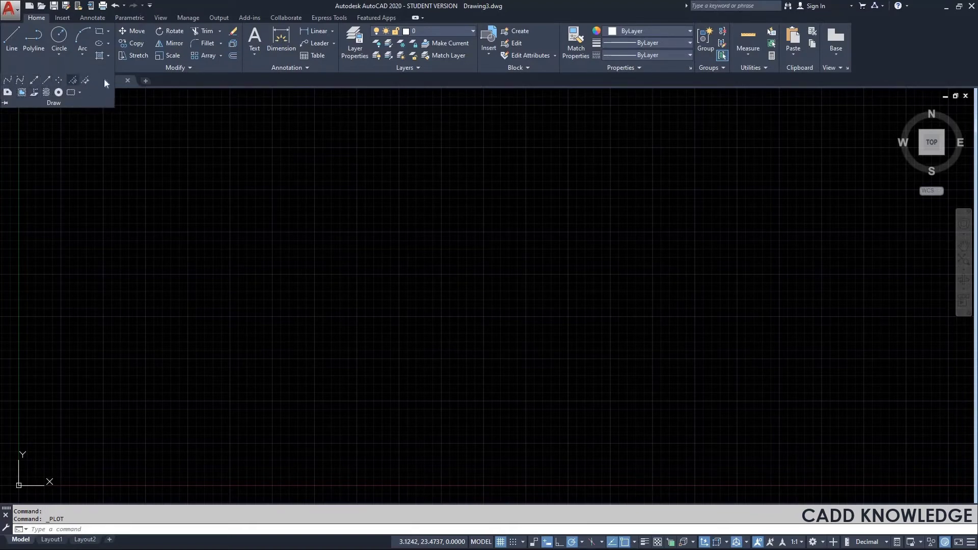
click(166, 168)
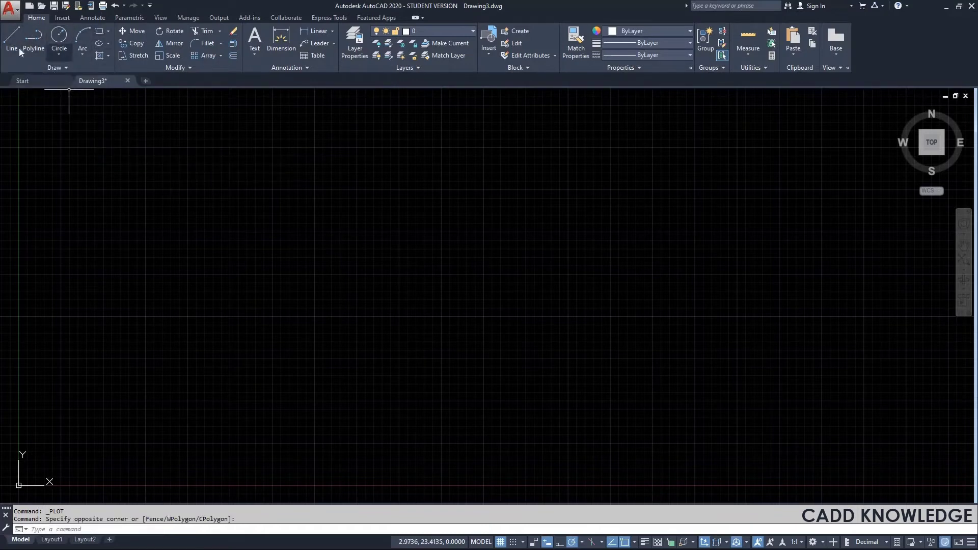
click(65, 68)
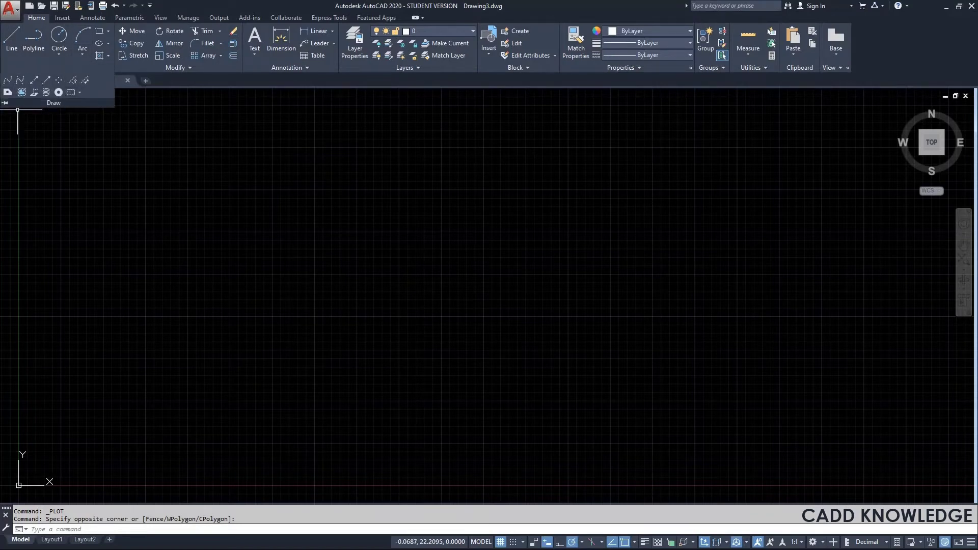
click(174, 180)
click(125, 157)
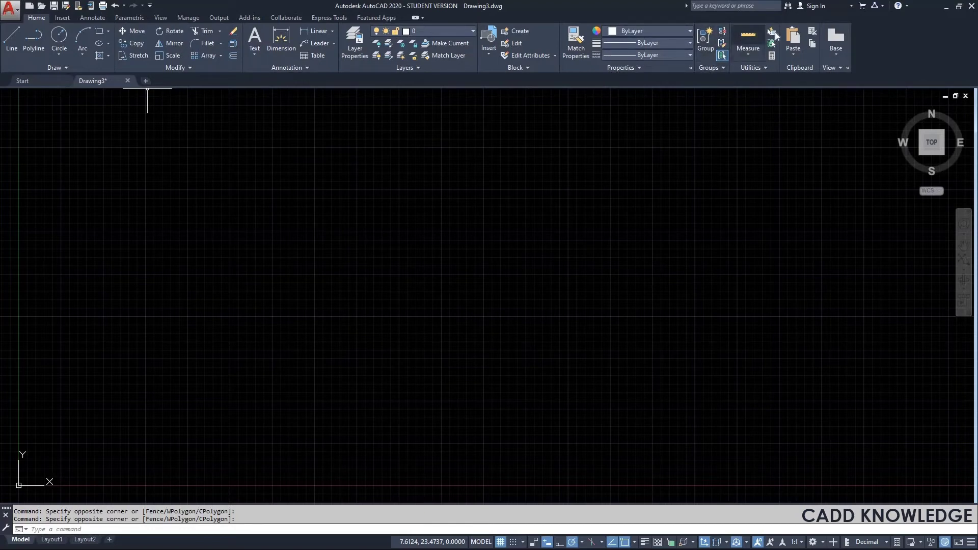
click(751, 53)
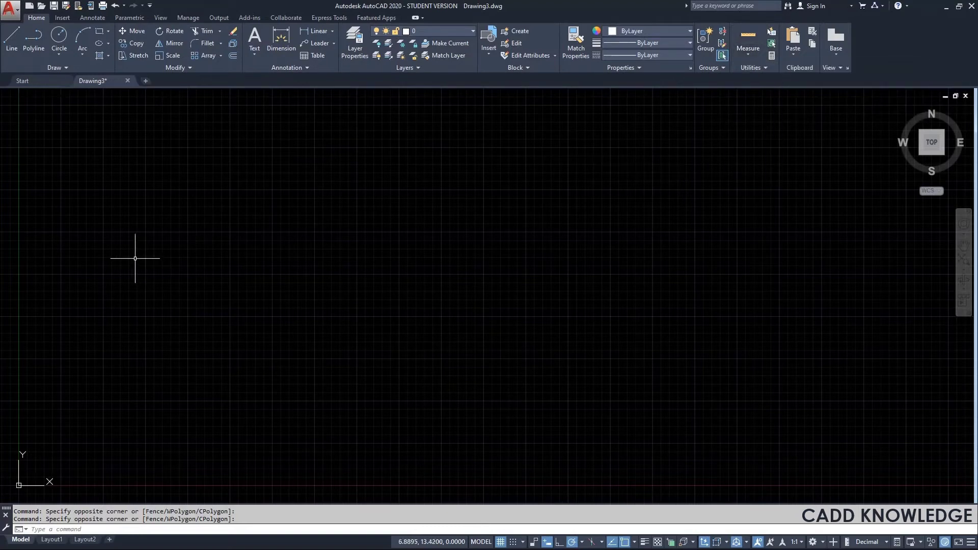
Review the Insert commands and the Annotate commands, including the additional text tools
click(66, 19)
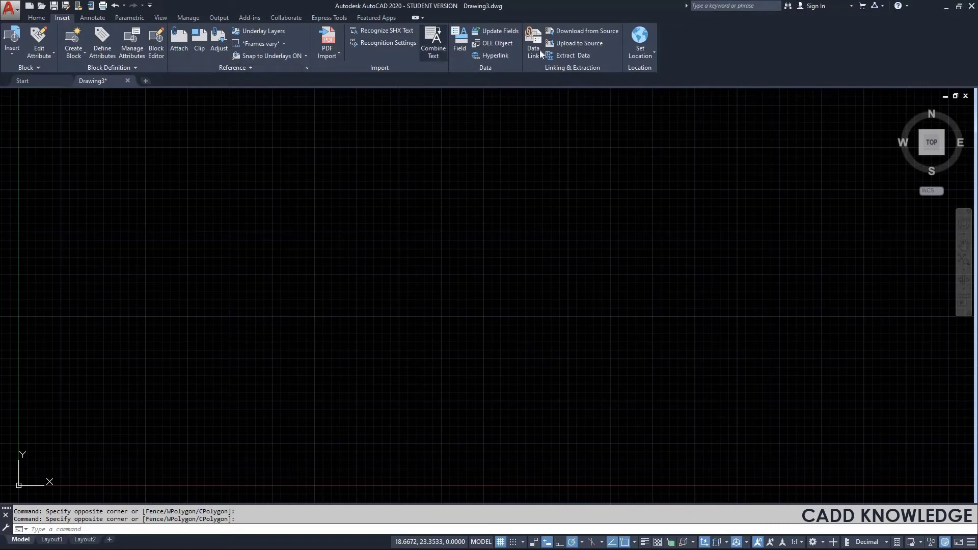
click(92, 18)
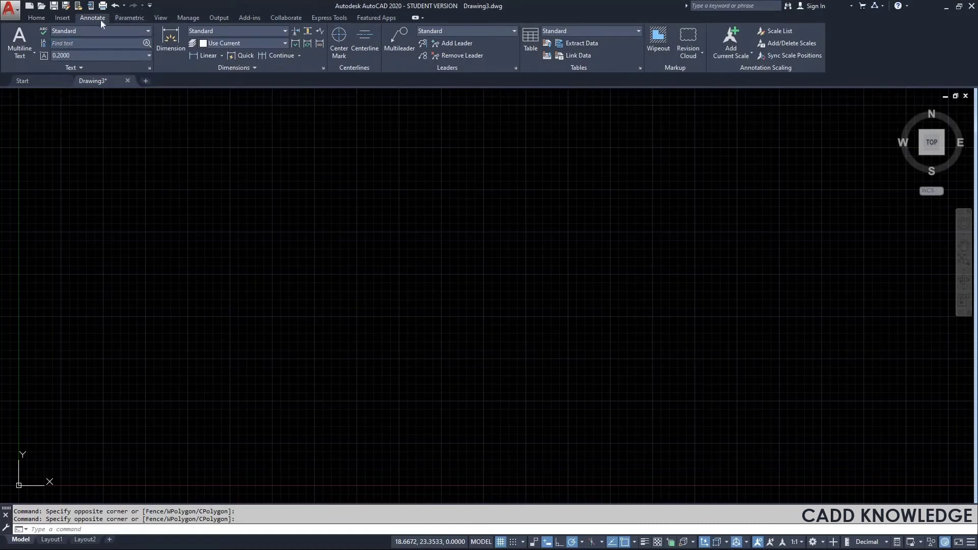
click(74, 68)
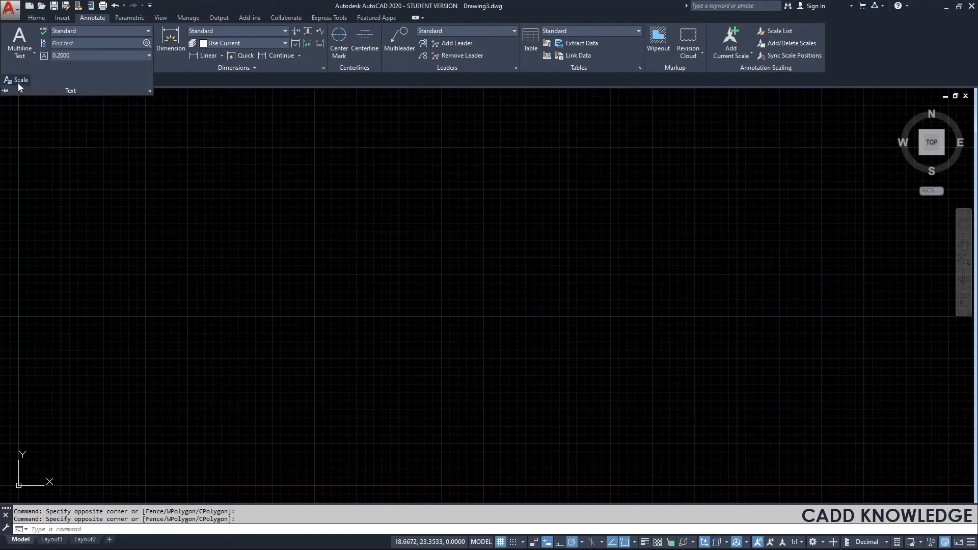
click(131, 147)
click(61, 127)
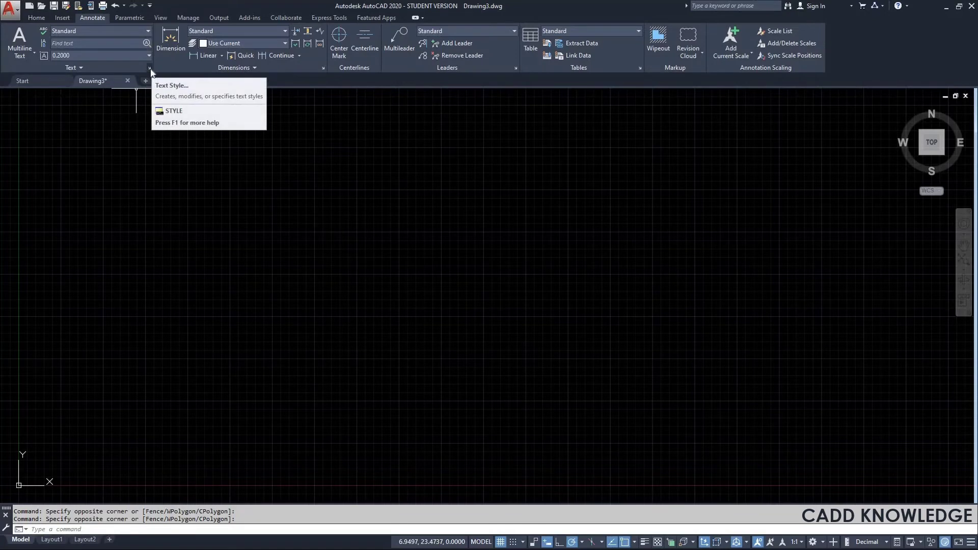
Review the Text Style settings, including the font name and font style choices, and close them without changes
click(150, 68)
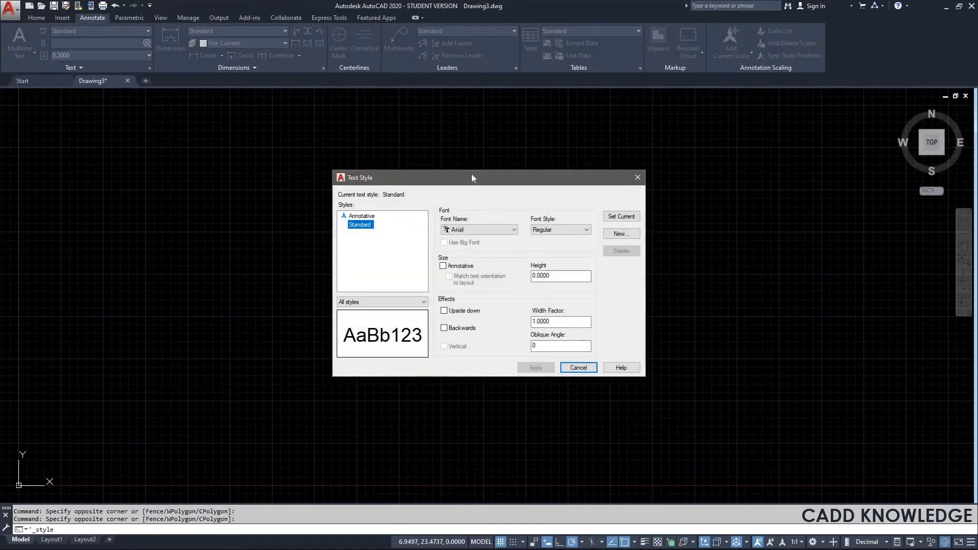
drag(473, 175, 476, 142)
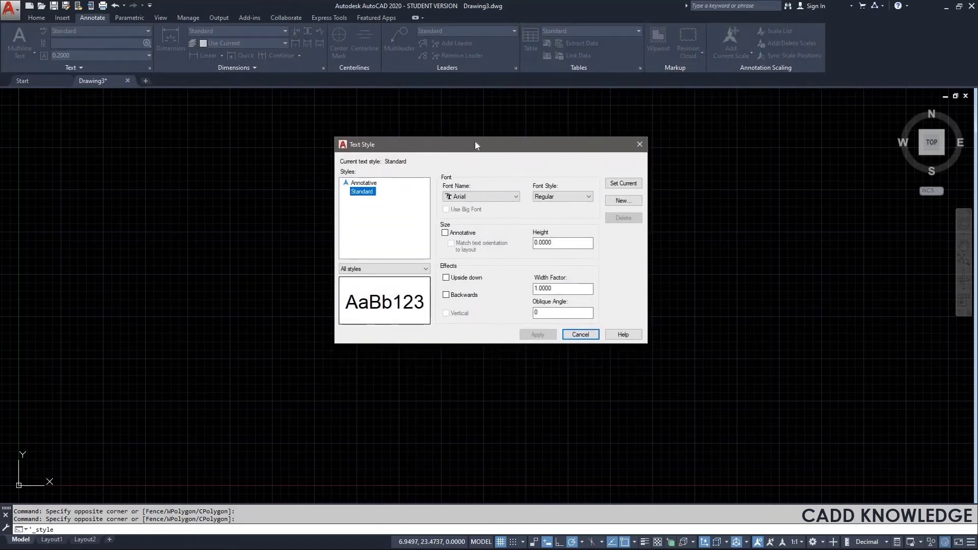
click(485, 192)
click(500, 197)
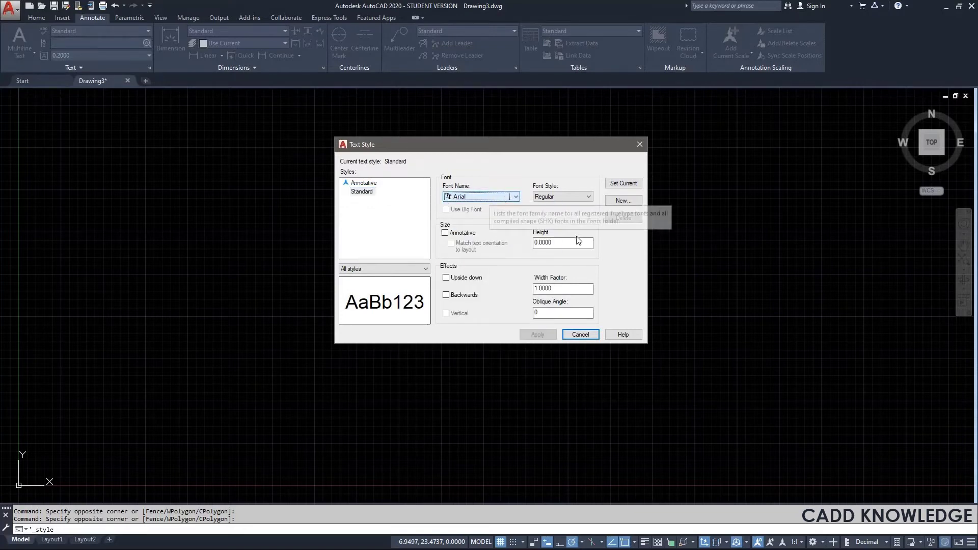
click(558, 196)
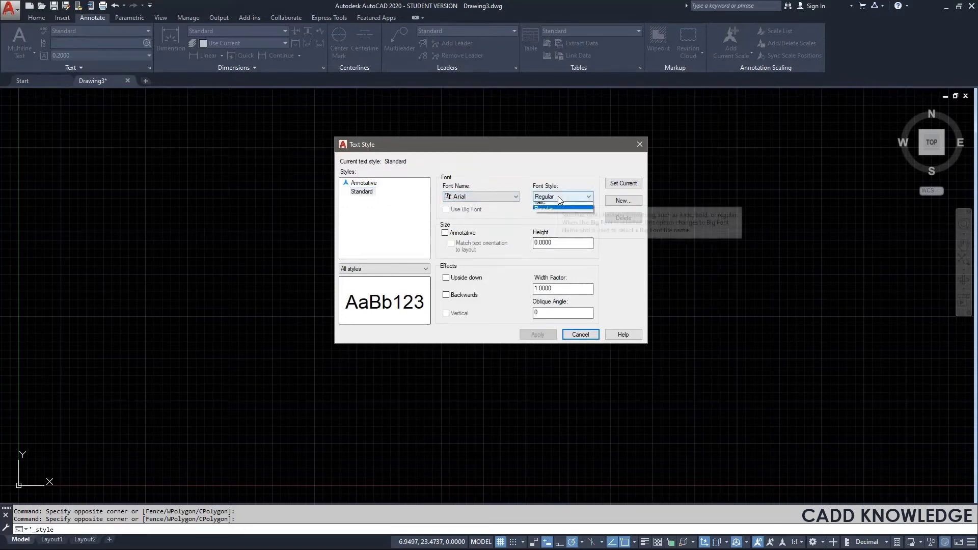
click(478, 194)
click(477, 194)
click(476, 195)
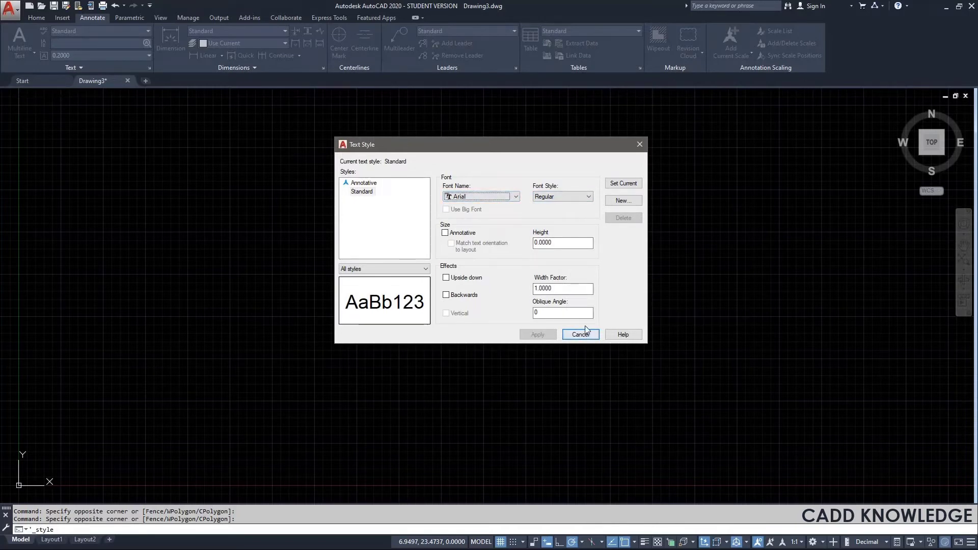
key(Escape)
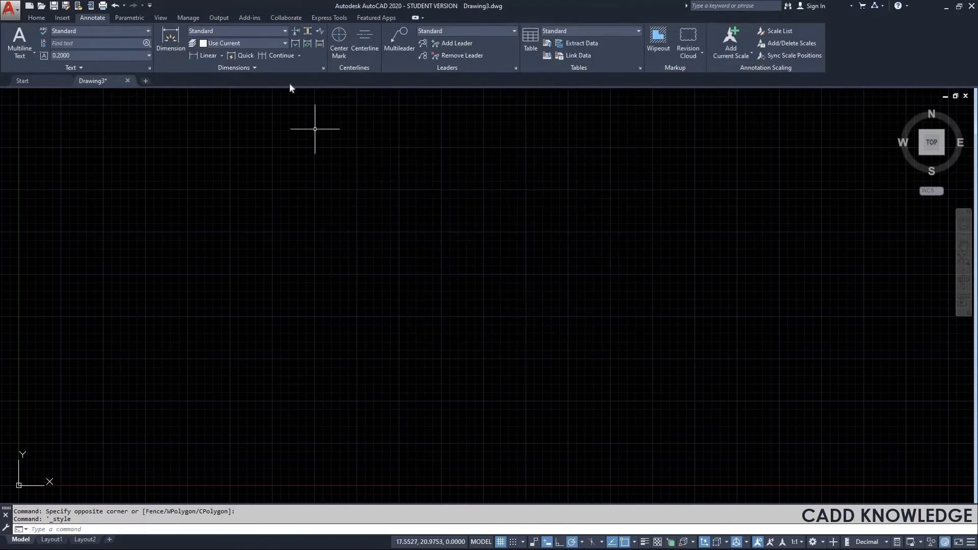
Review the Dimension Style Manager and its options for creating and modifying styles, and close it without changes
click(324, 68)
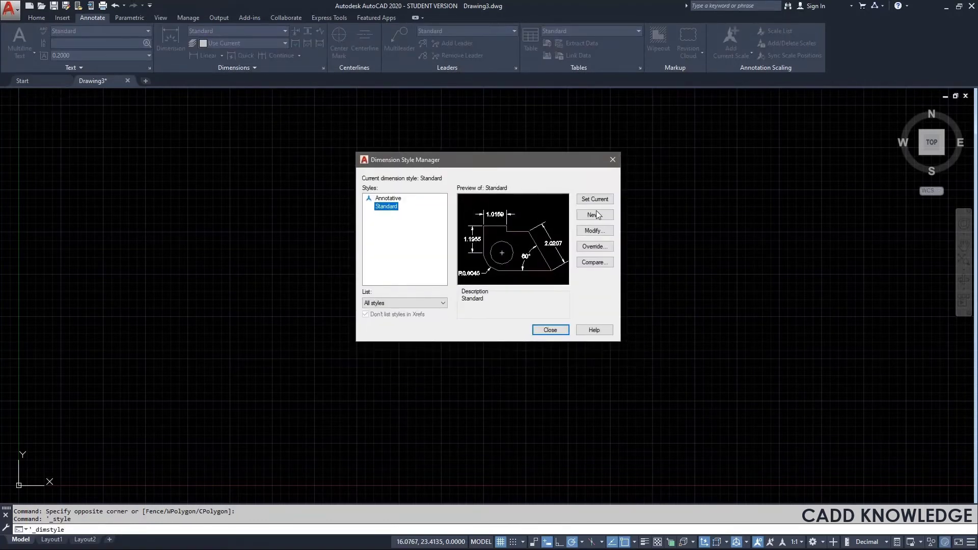
click(613, 160)
click(323, 67)
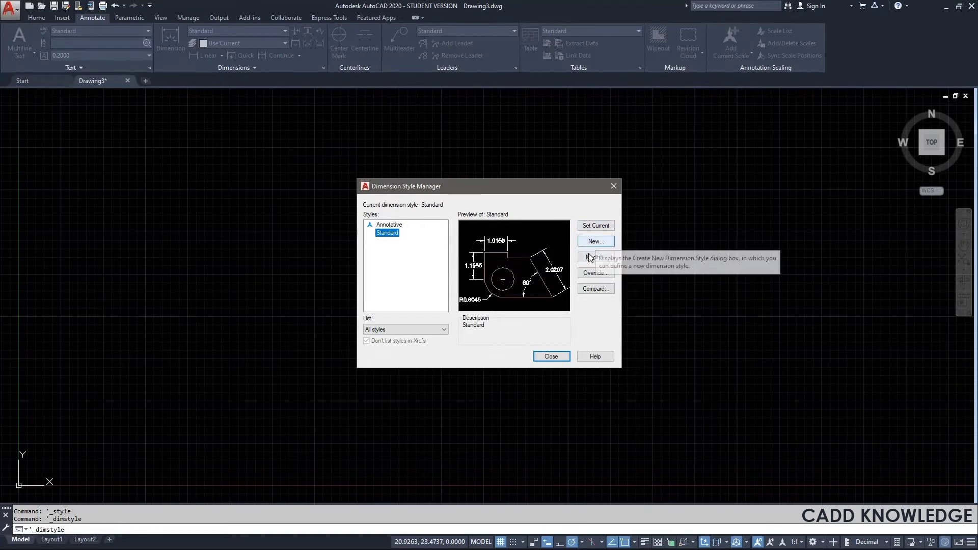
click(551, 357)
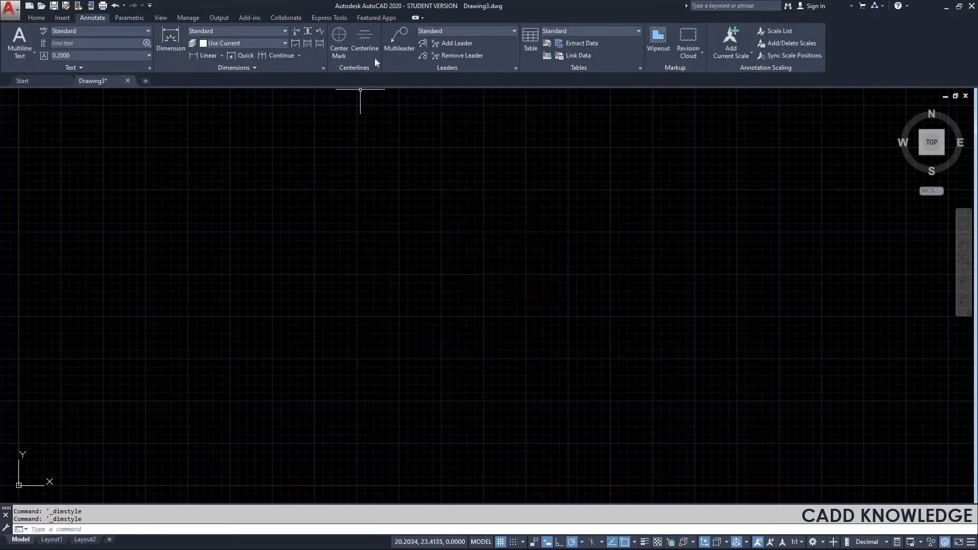
Look through the Parametric, View, Manage, Output, Add-ins, Collaborate, Express Tools and Featured Apps command sets, and return to the Home commands
click(121, 19)
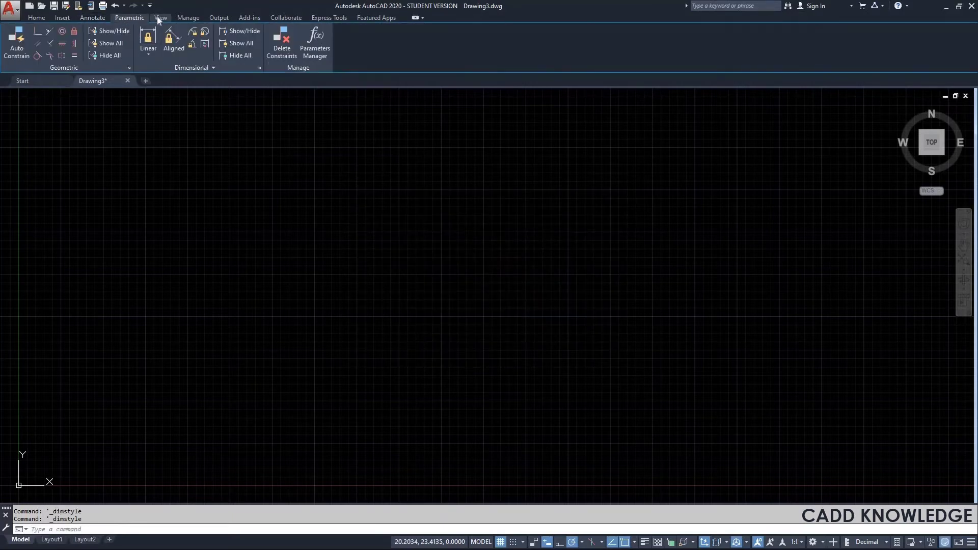
click(159, 18)
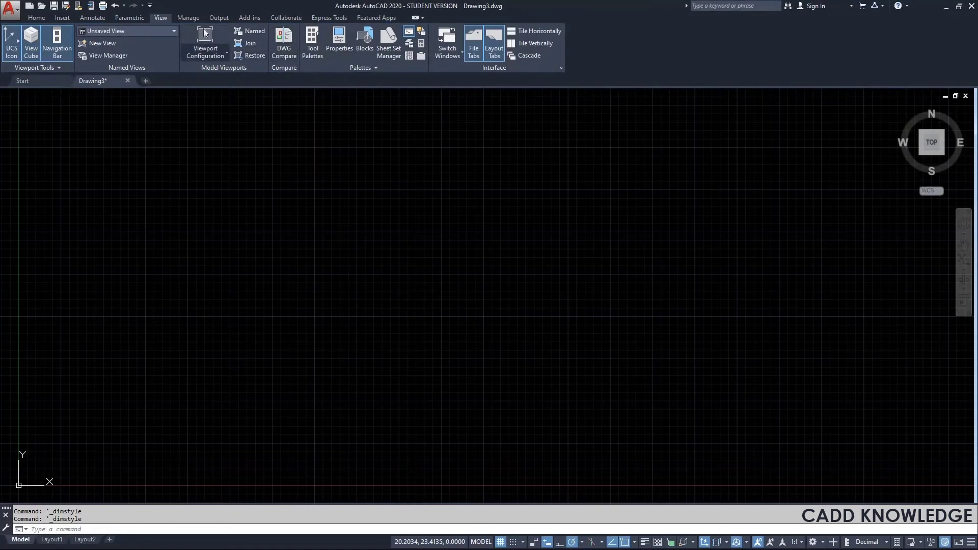
click(189, 19)
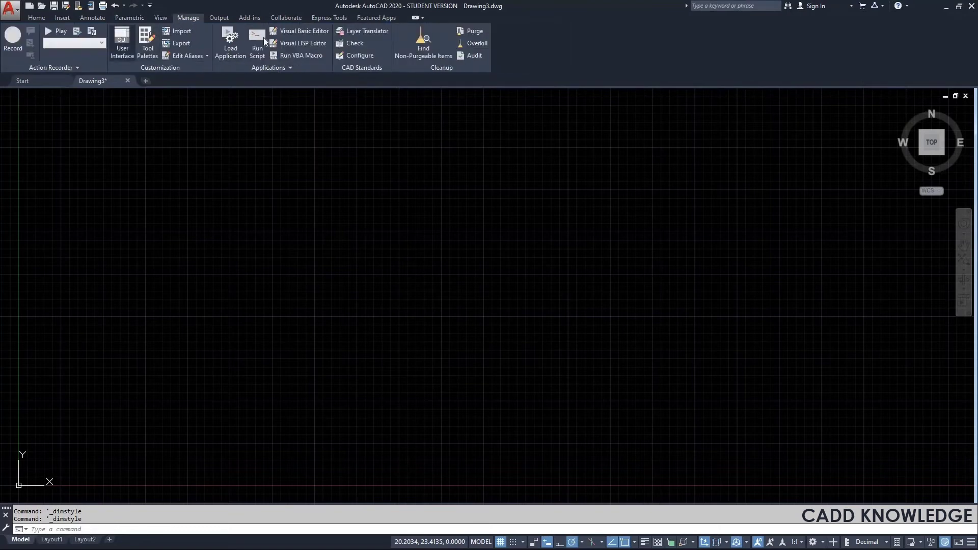
click(219, 18)
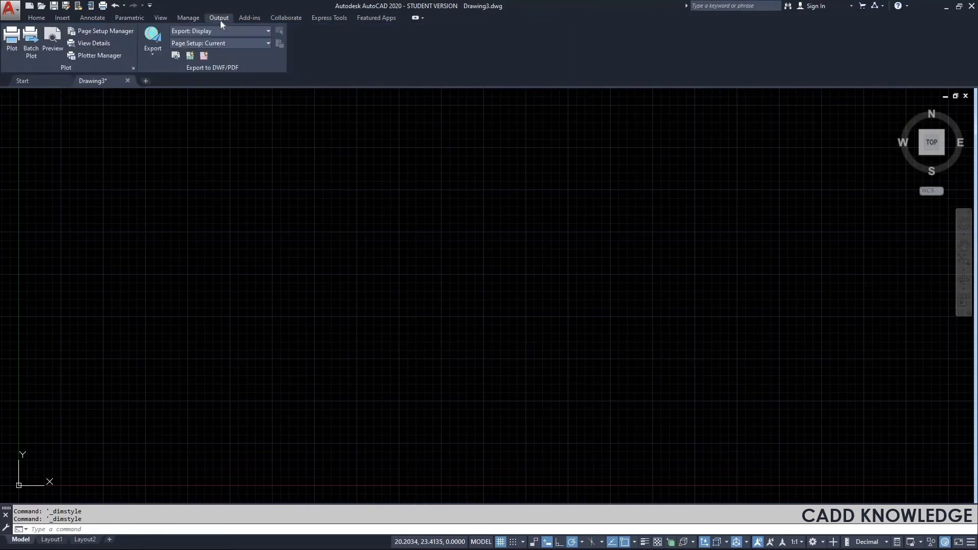
click(248, 21)
click(298, 19)
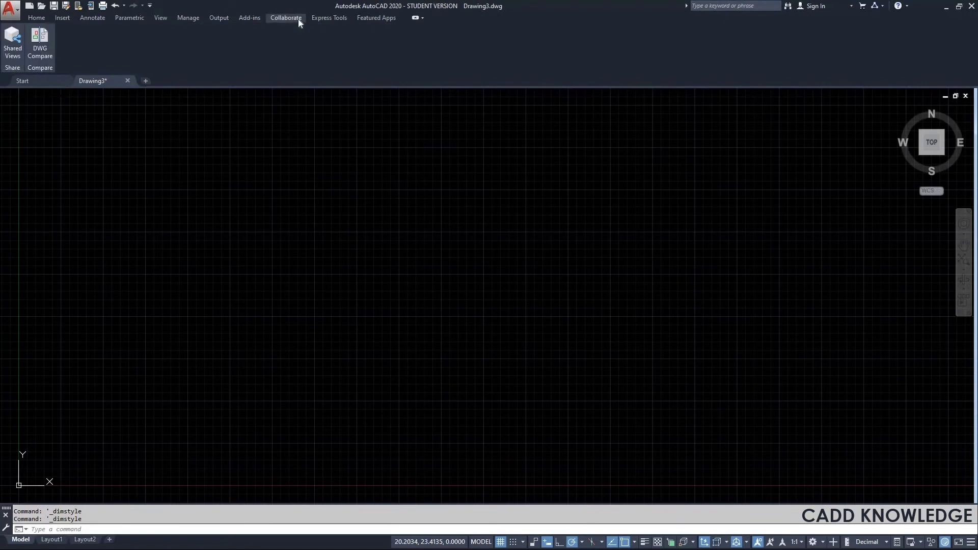
click(327, 20)
click(377, 20)
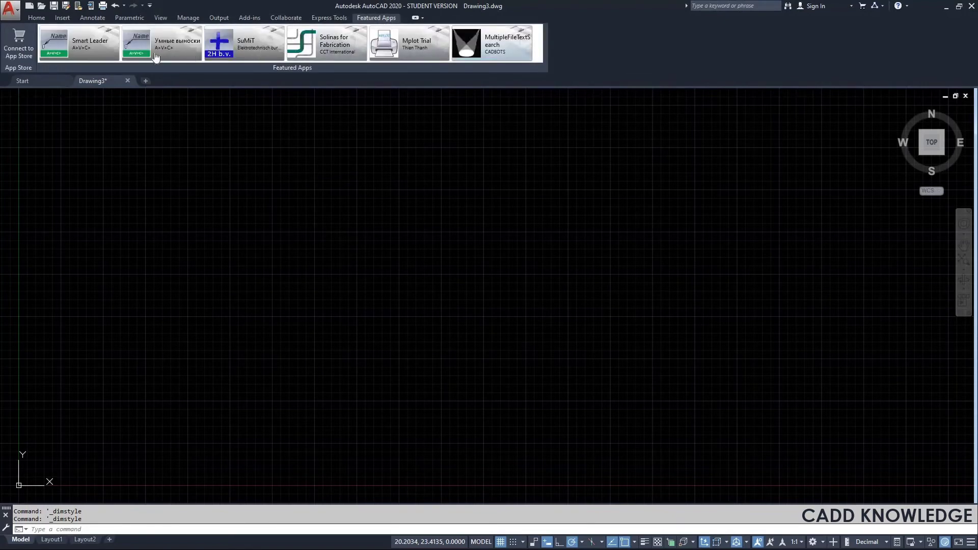
click(36, 18)
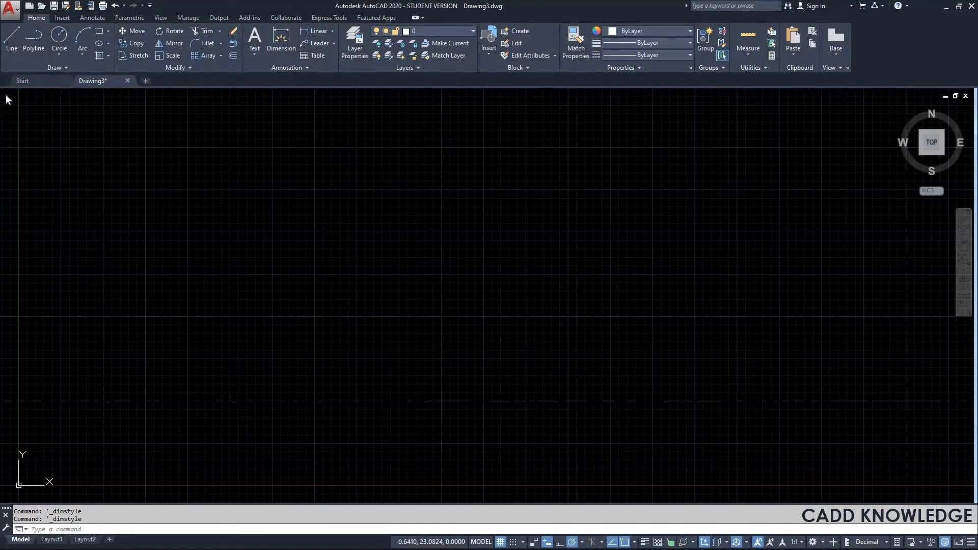
Restore the multiple-viewport arrangement through the viewport controls, and maximize the upper-left viewport
click(62, 196)
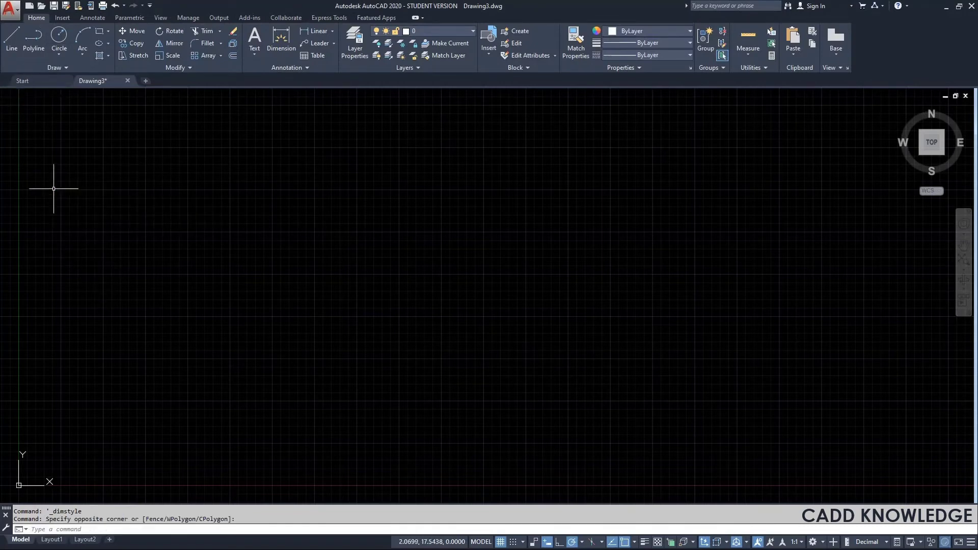
click(4, 99)
click(153, 247)
click(47, 132)
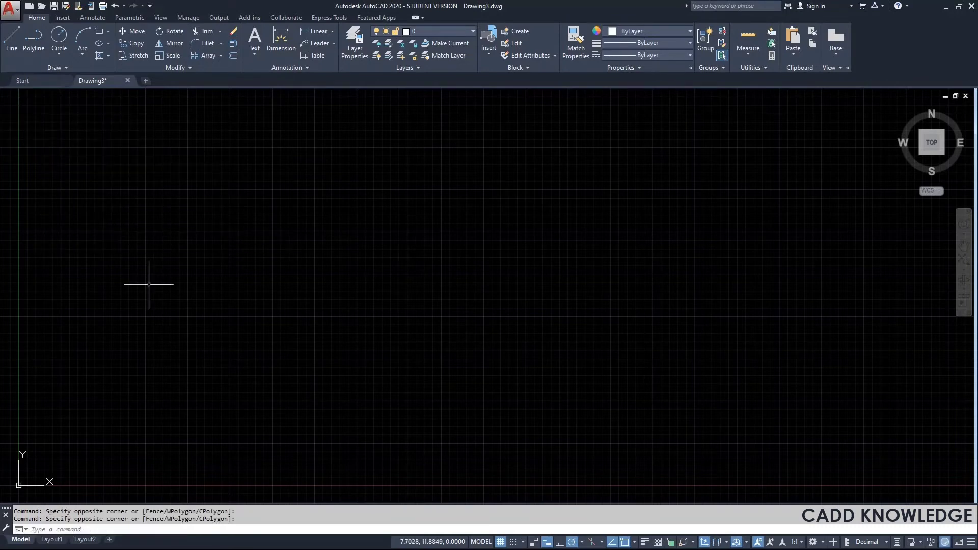
click(5, 97)
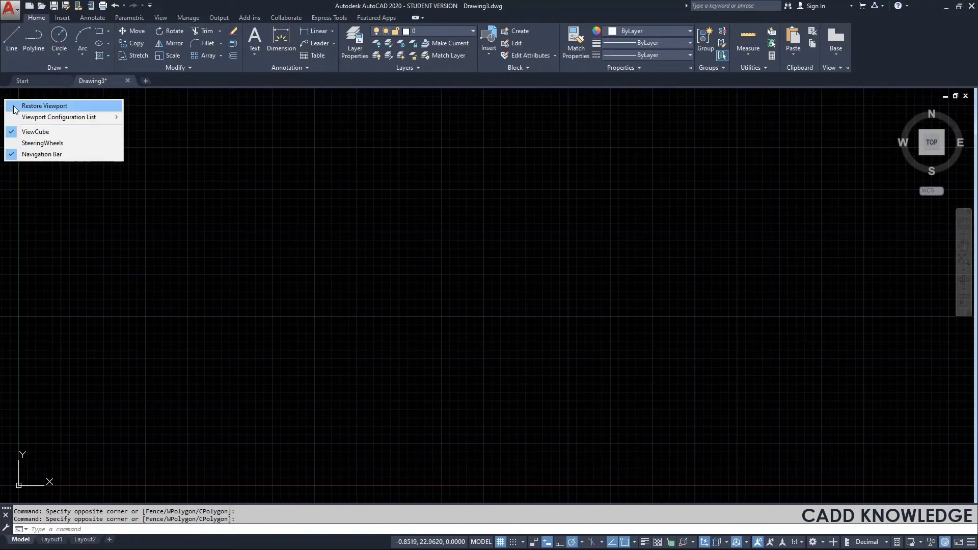
click(31, 106)
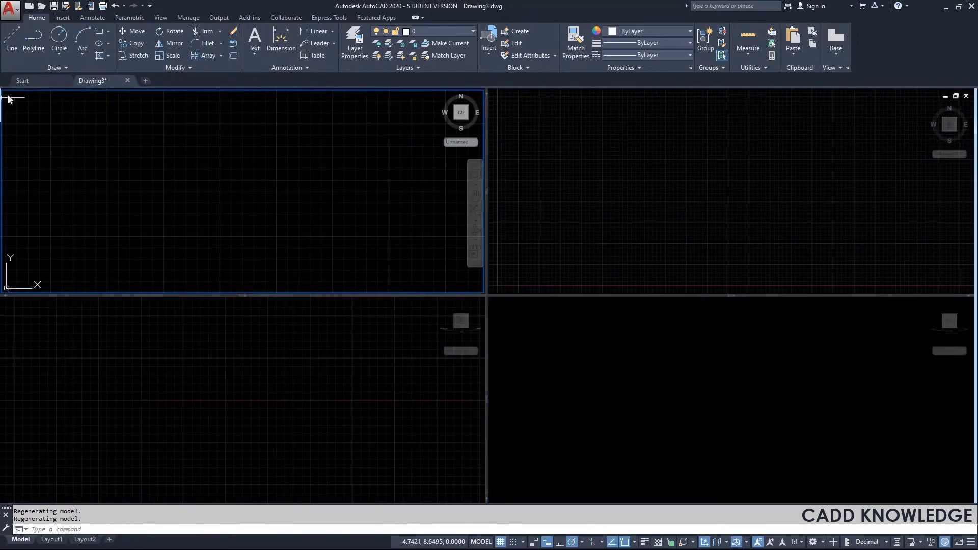
click(6, 95)
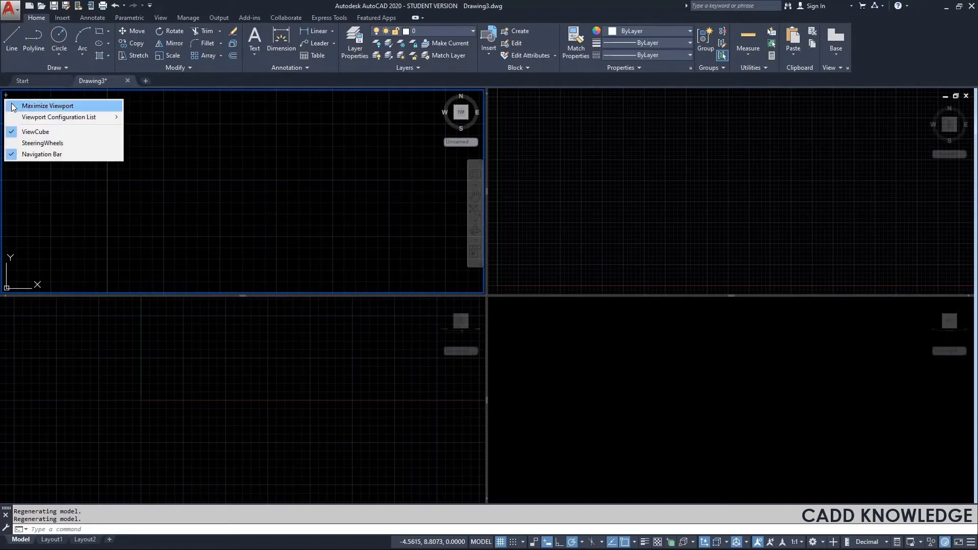
click(47, 106)
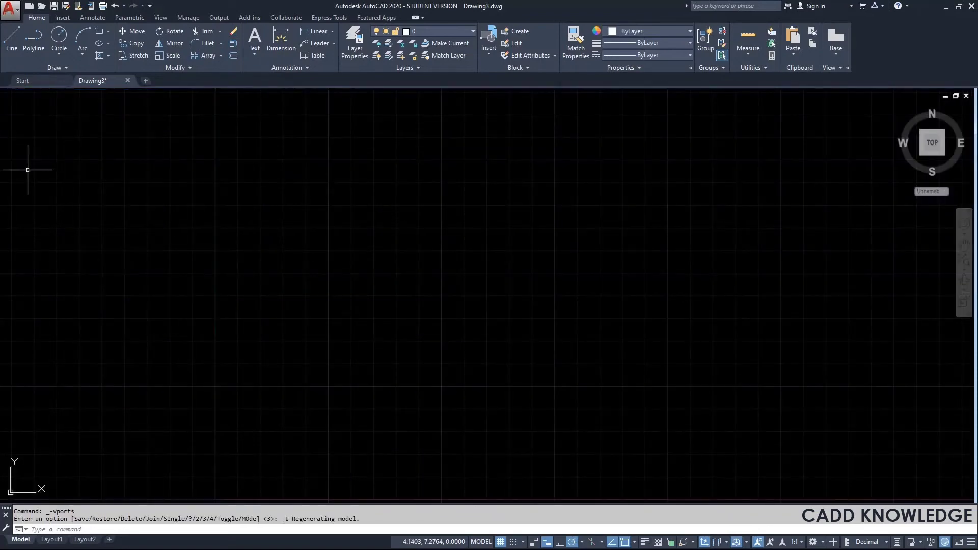
middle_drag(174, 262, 55, 411)
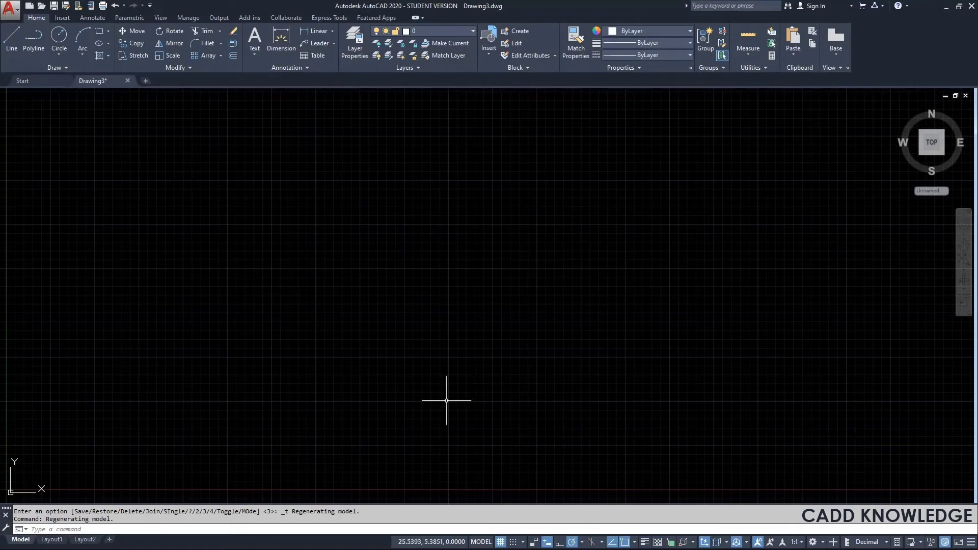
middle_drag(72, 447, 87, 416)
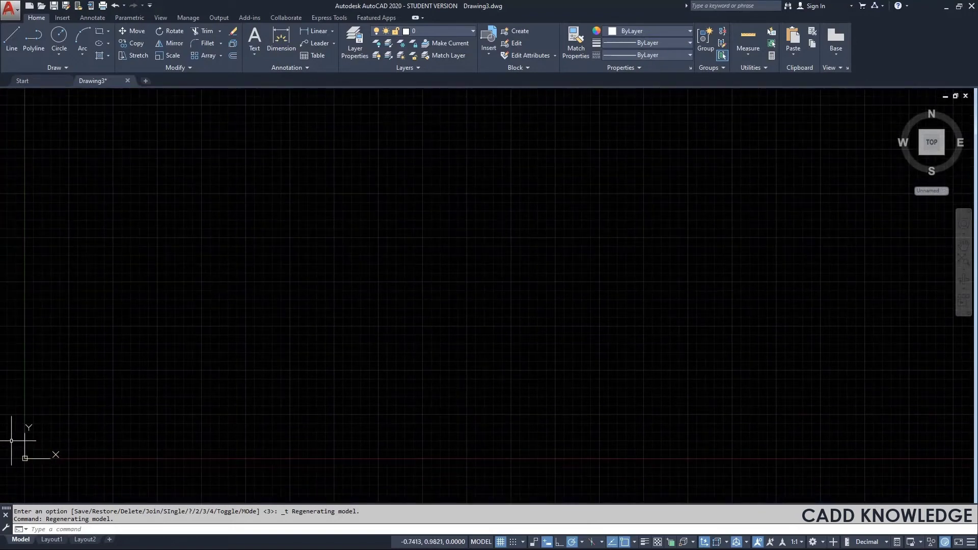
middle_drag(32, 451, 20, 484)
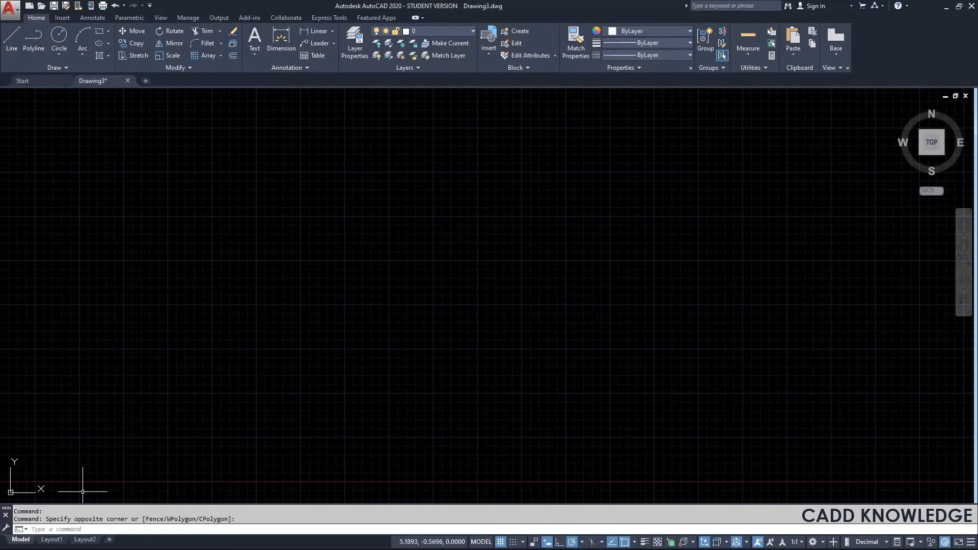
click(239, 403)
click(98, 322)
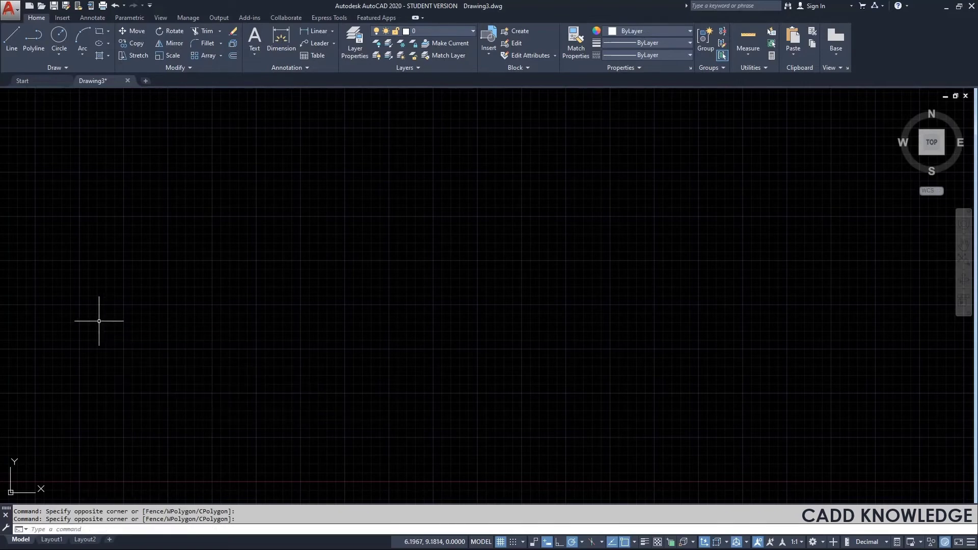
click(59, 529)
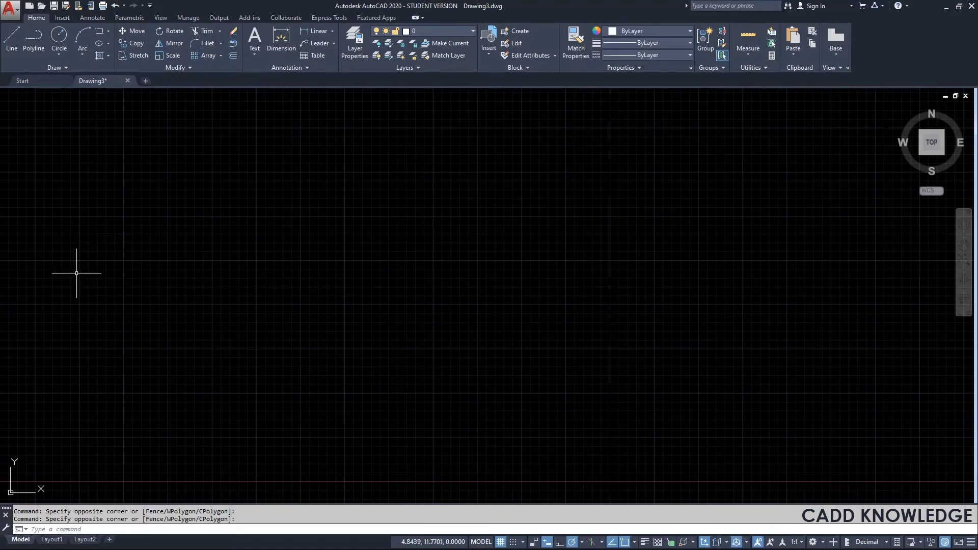
Draw a single slanted segment with the Line command, undoing its first end point and picking another, and exit the command
click(14, 51)
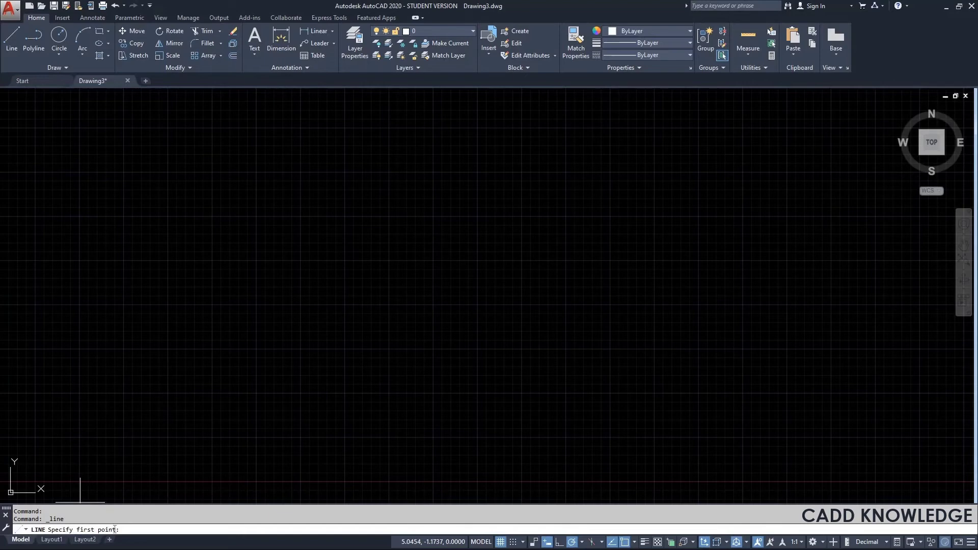
click(161, 314)
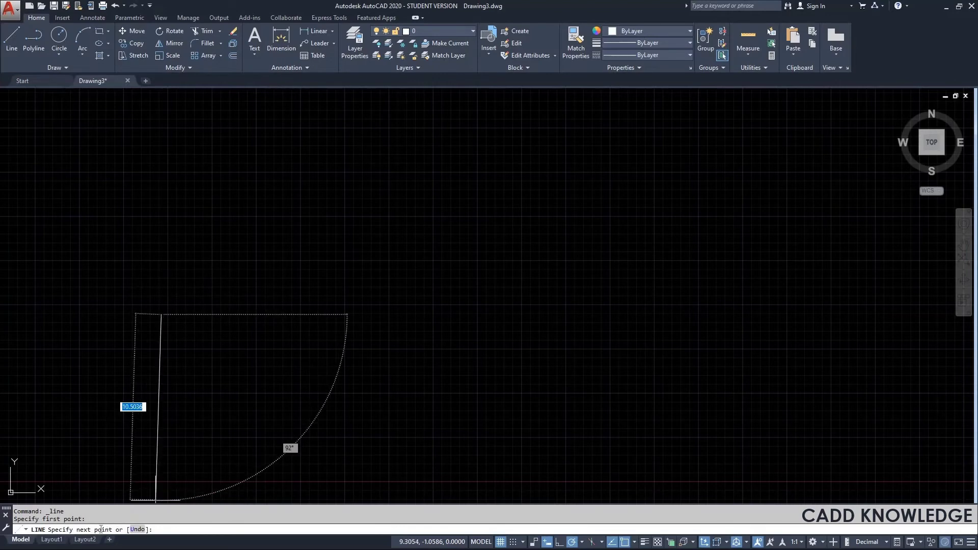
click(336, 262)
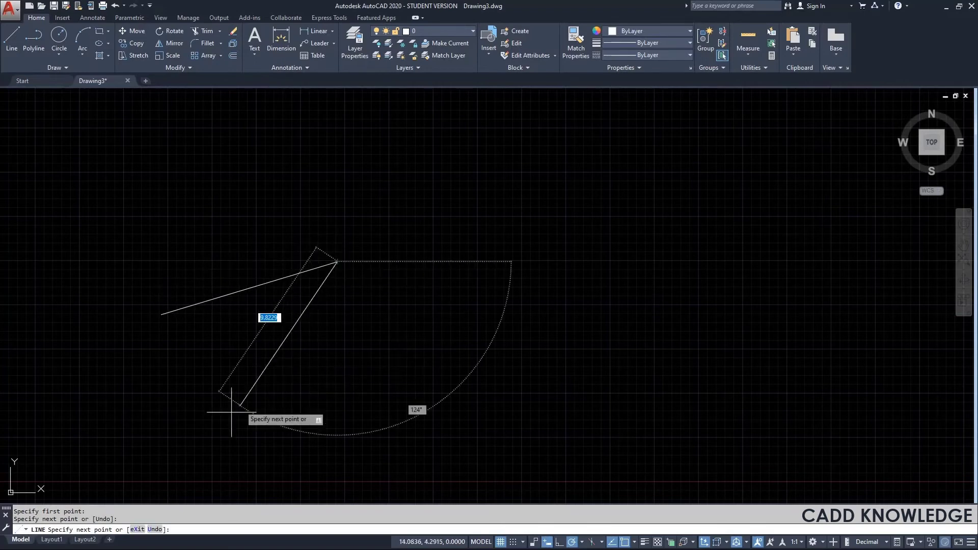
click(155, 530)
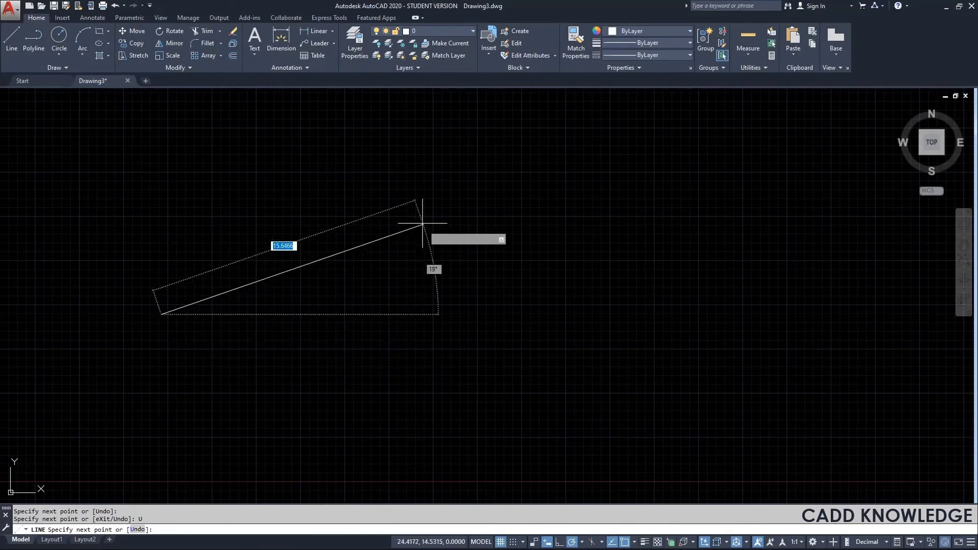
click(385, 268)
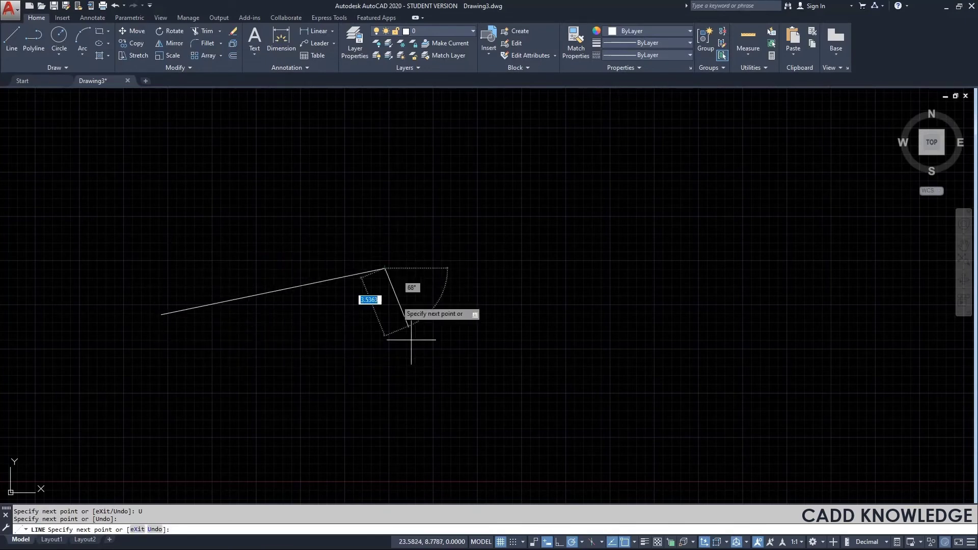
click(138, 529)
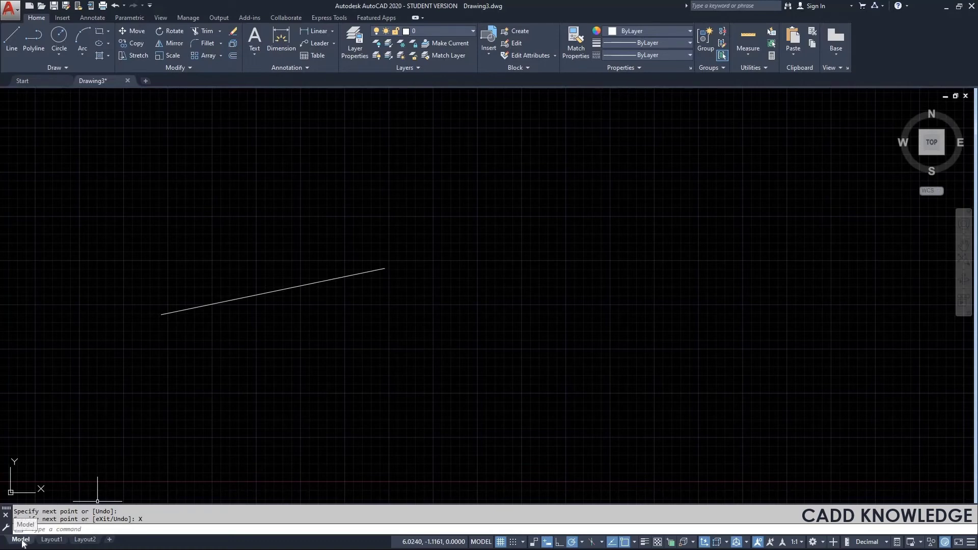
View the drawn line in Layout1 and Layout2, and return to model space
click(52, 539)
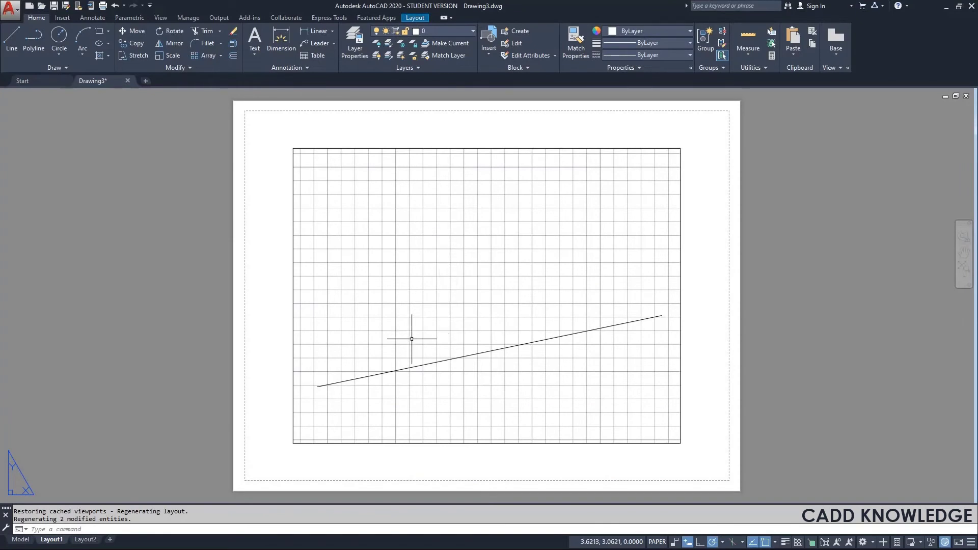
click(85, 539)
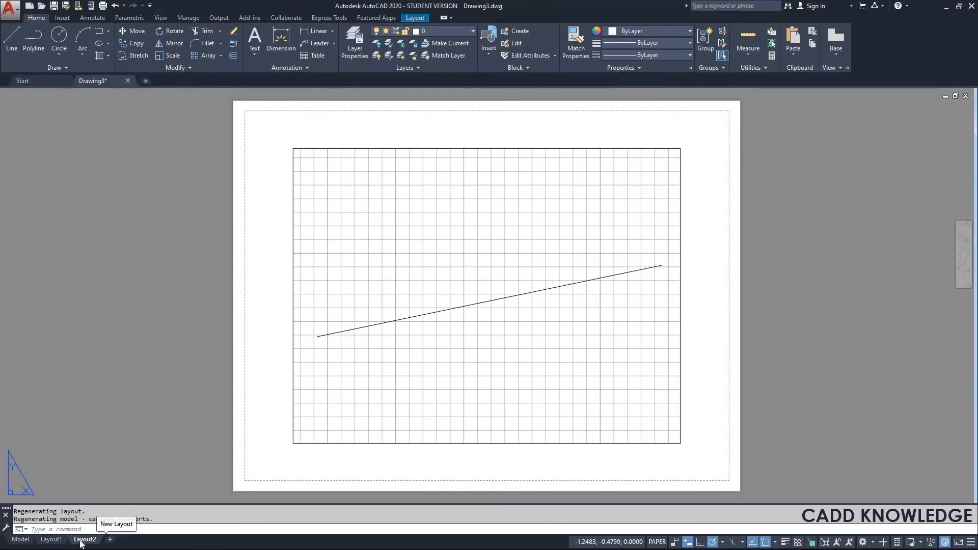
click(21, 540)
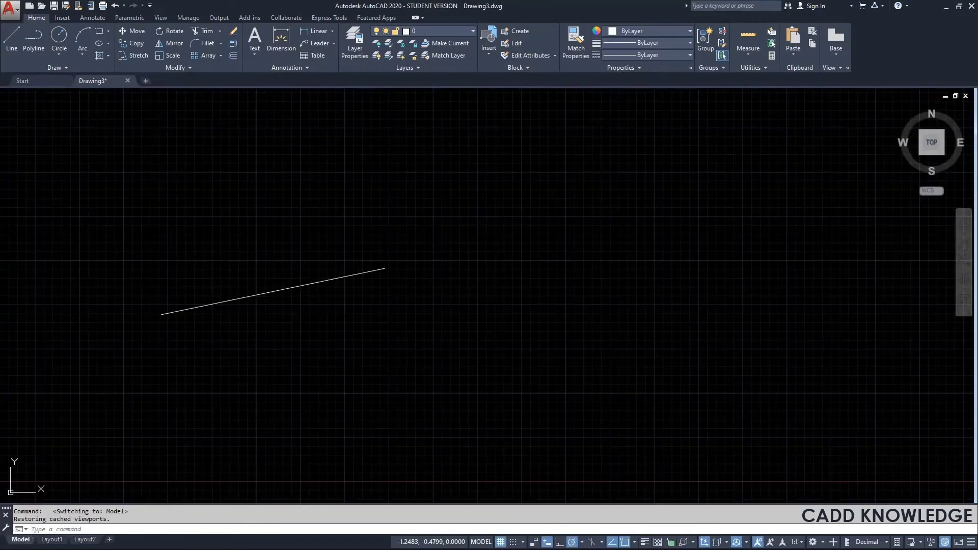
Delete the slanted line from model space
click(372, 343)
click(233, 228)
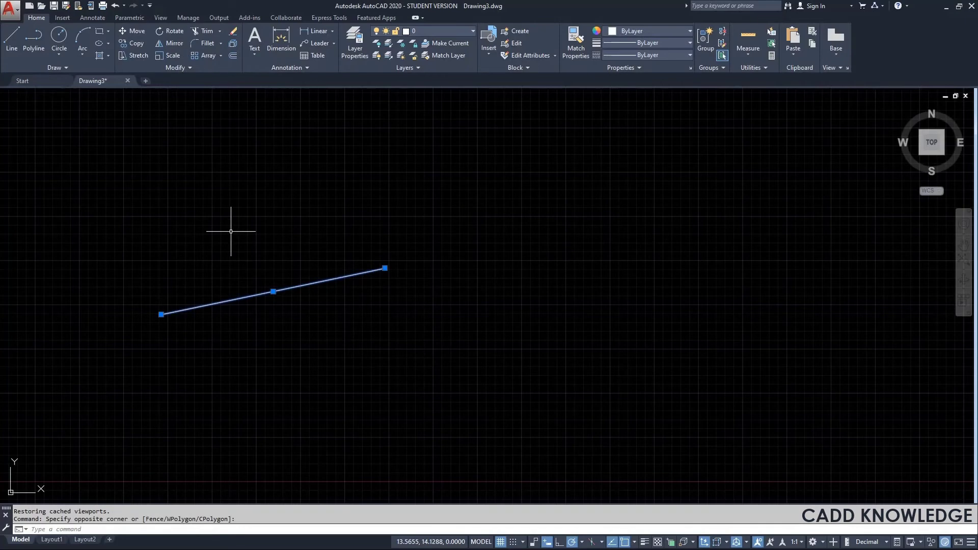
key(Delete)
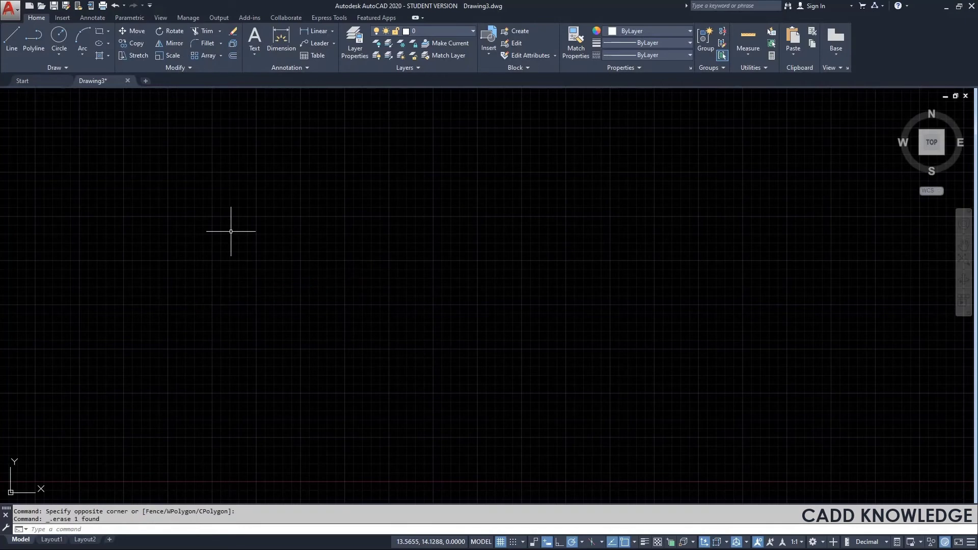
Check the empty viewports in Layout1 and Layout2, and add a new layout to the drawing
click(51, 540)
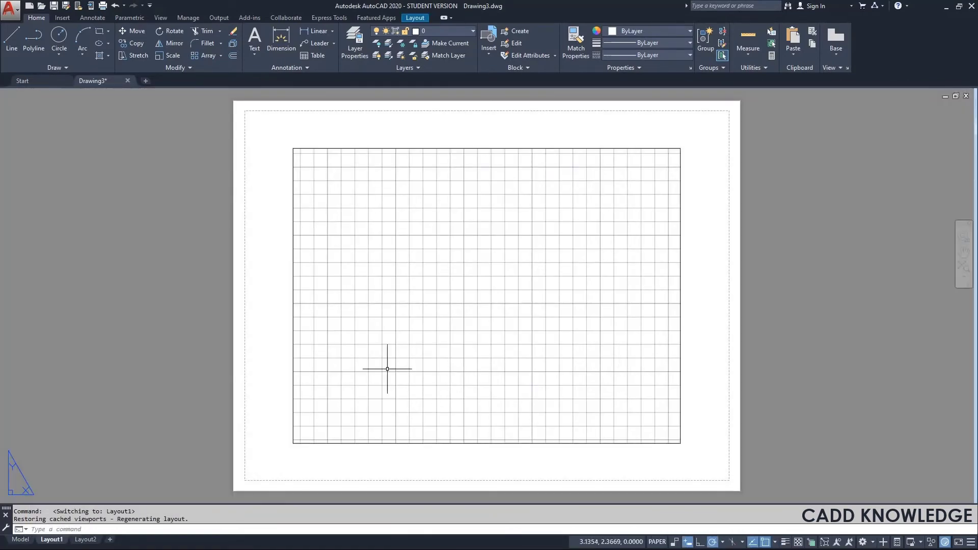
click(84, 540)
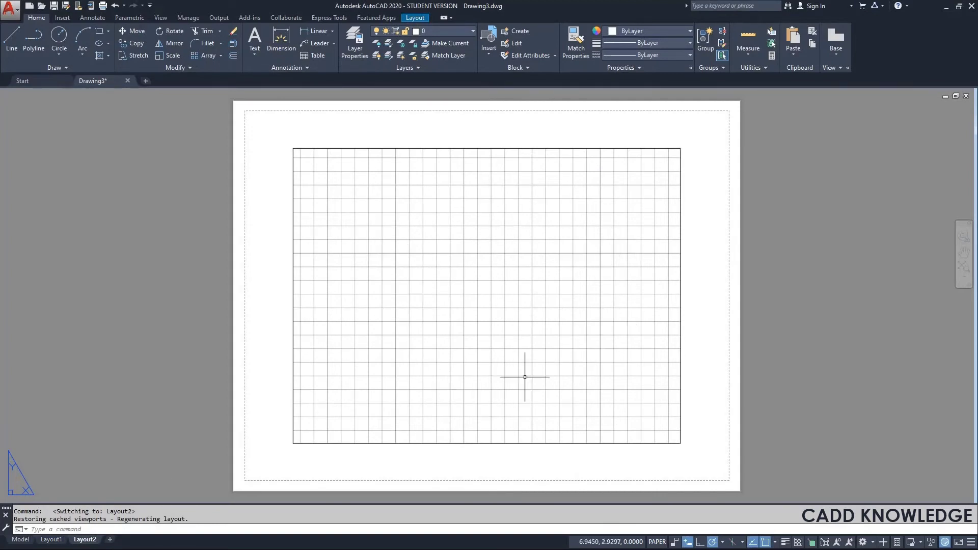
click(111, 542)
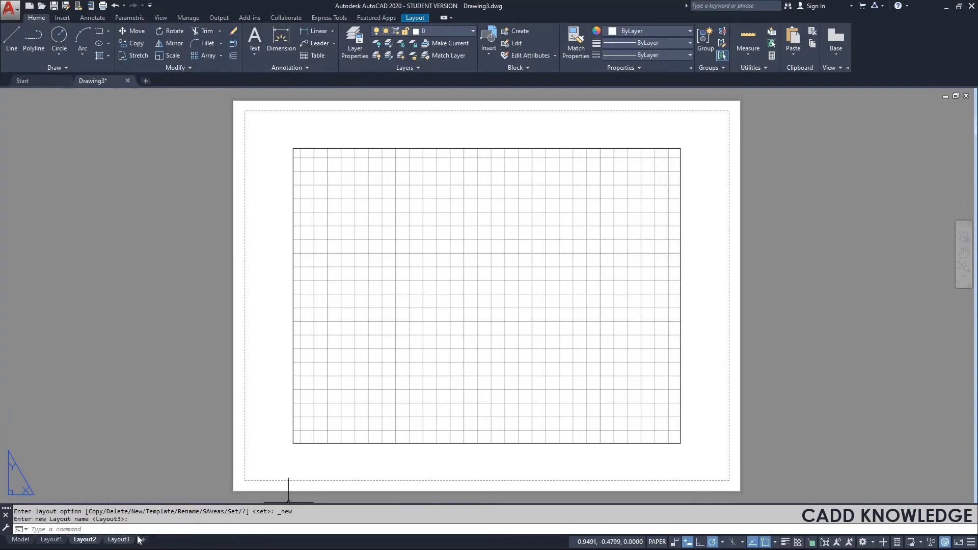
View the newly added Layout3 and return to model space
click(115, 541)
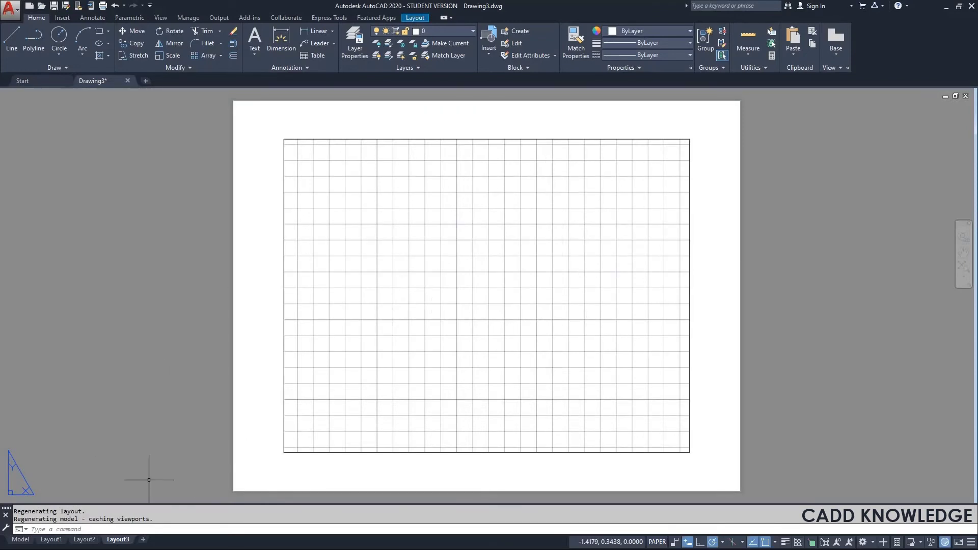
click(23, 539)
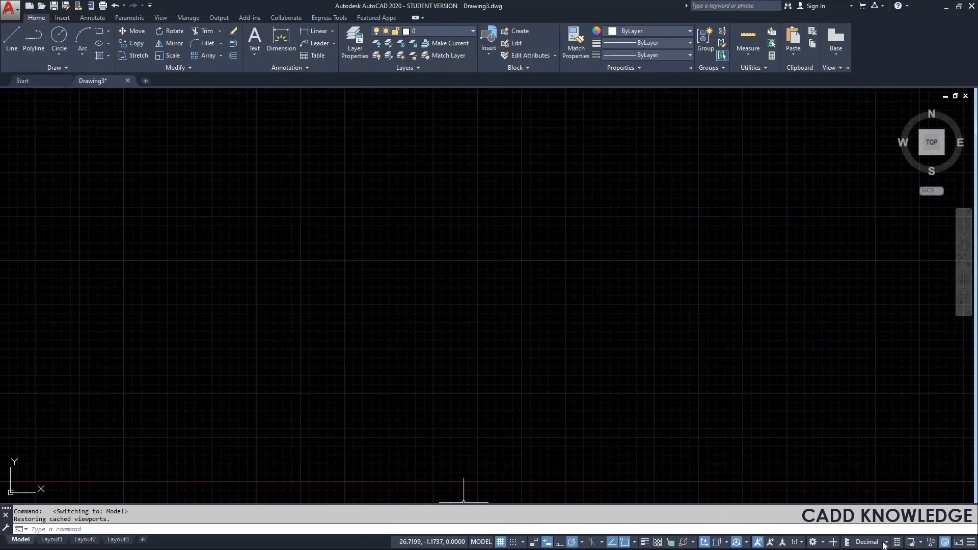
Review the available workspaces and keep the current Drafting & Annotation workspace
click(823, 543)
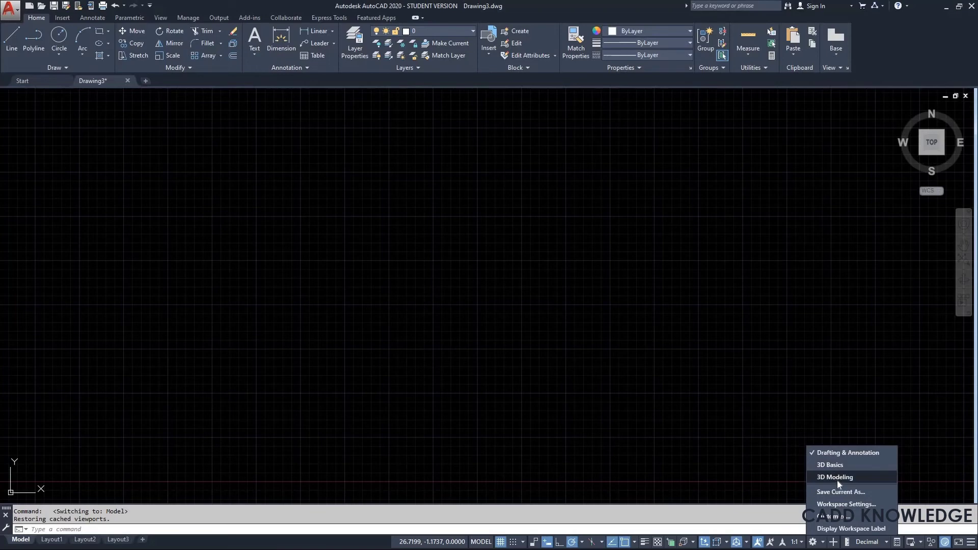
click(720, 399)
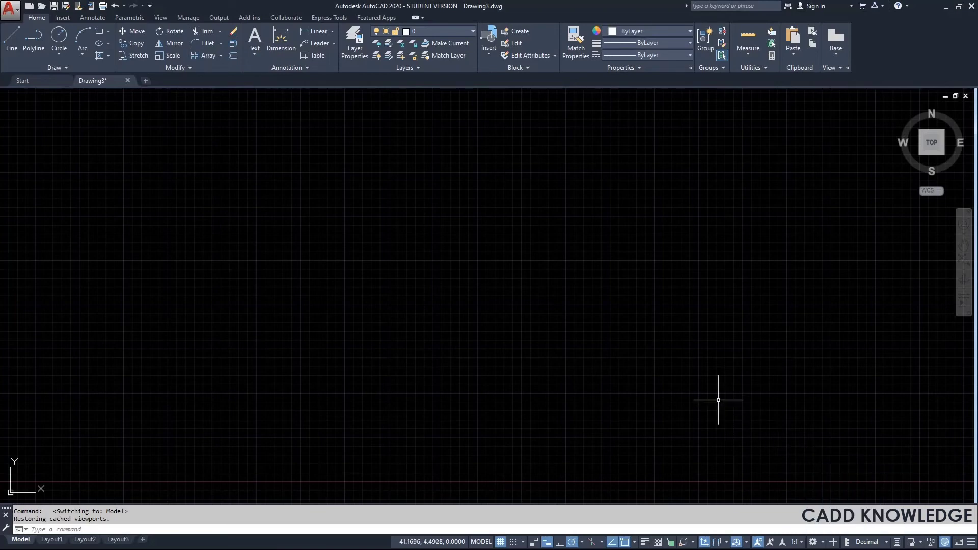
Hide the Units readout from the status bar customization and show it again
click(971, 543)
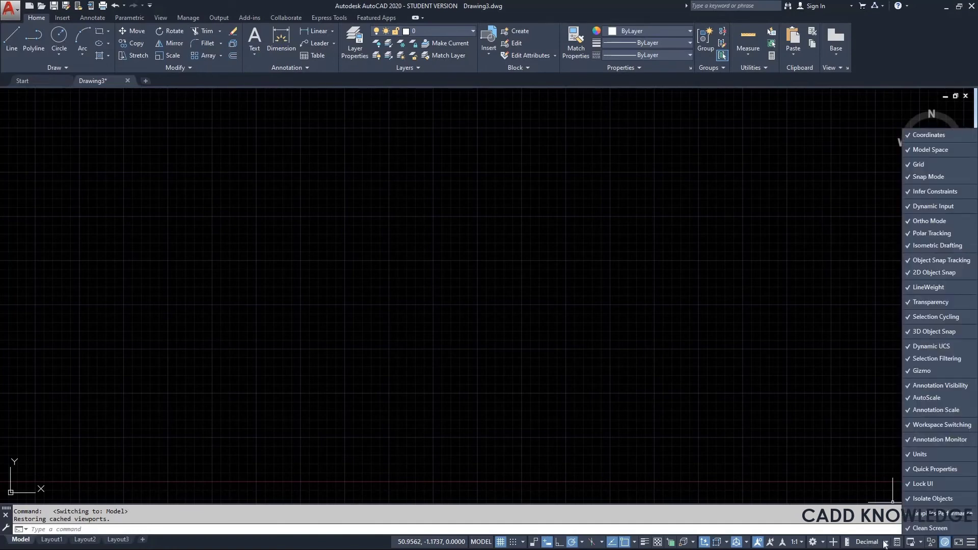
click(916, 453)
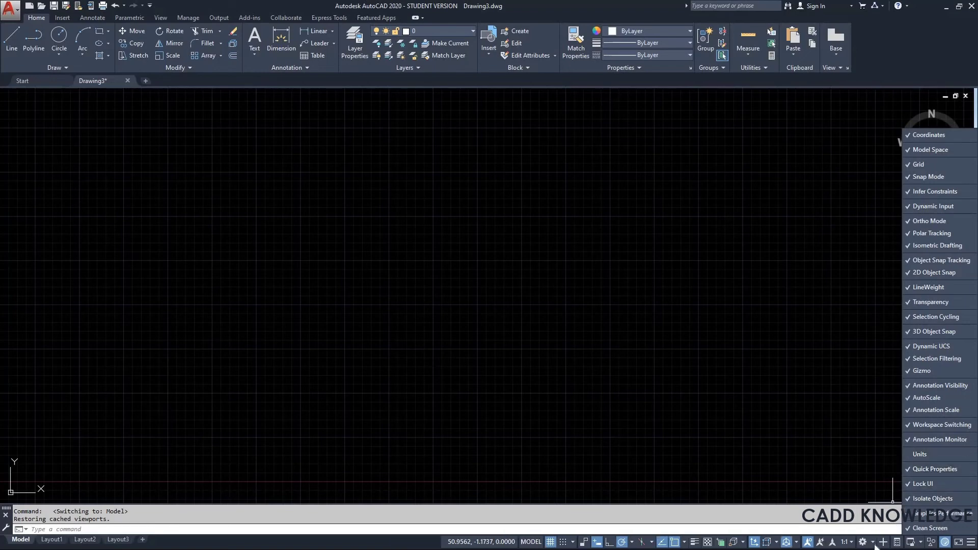
click(909, 454)
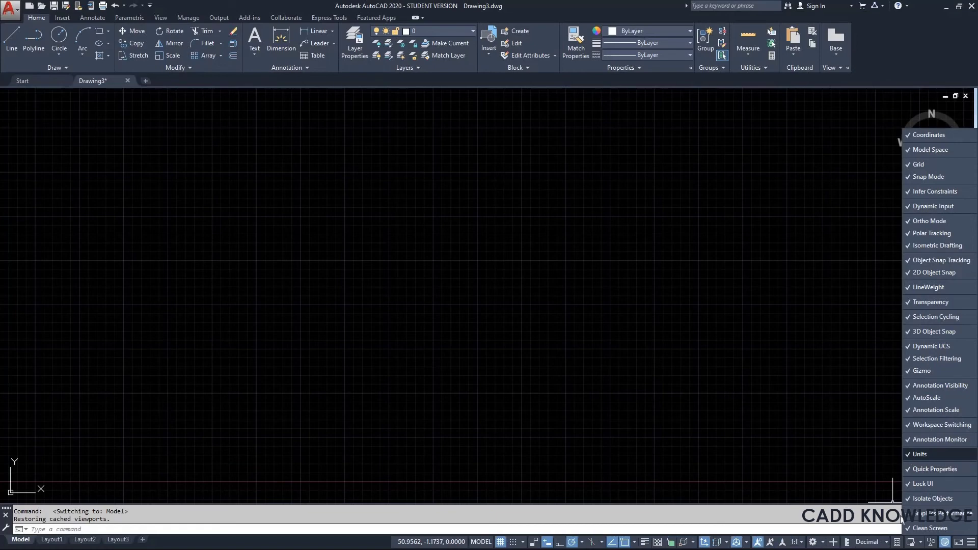
click(846, 448)
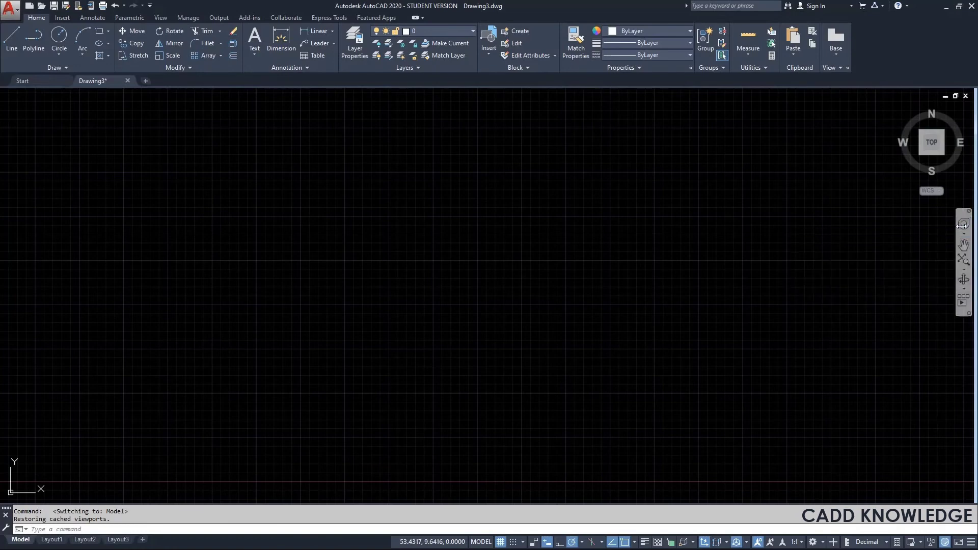
Review the navigation wheel types offered for the model view and close the list
click(963, 235)
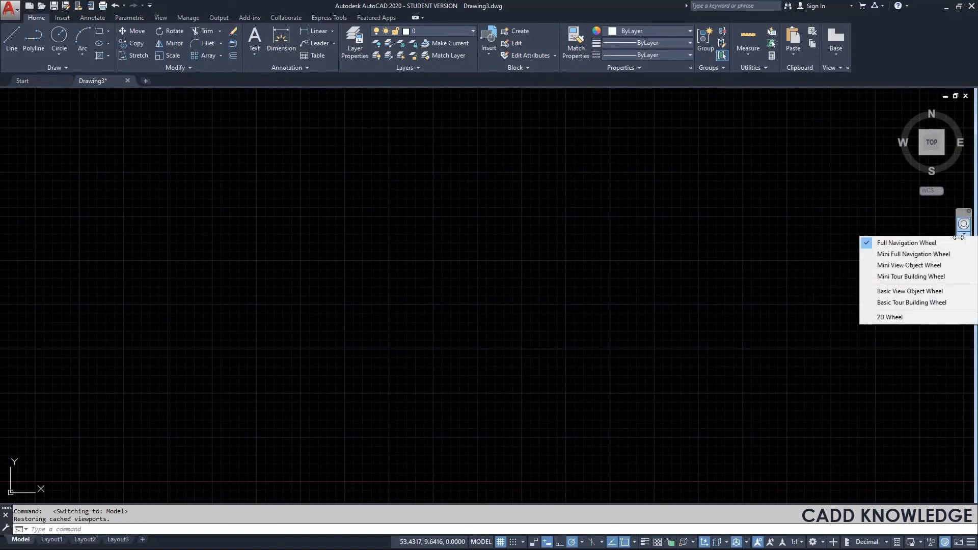
click(919, 226)
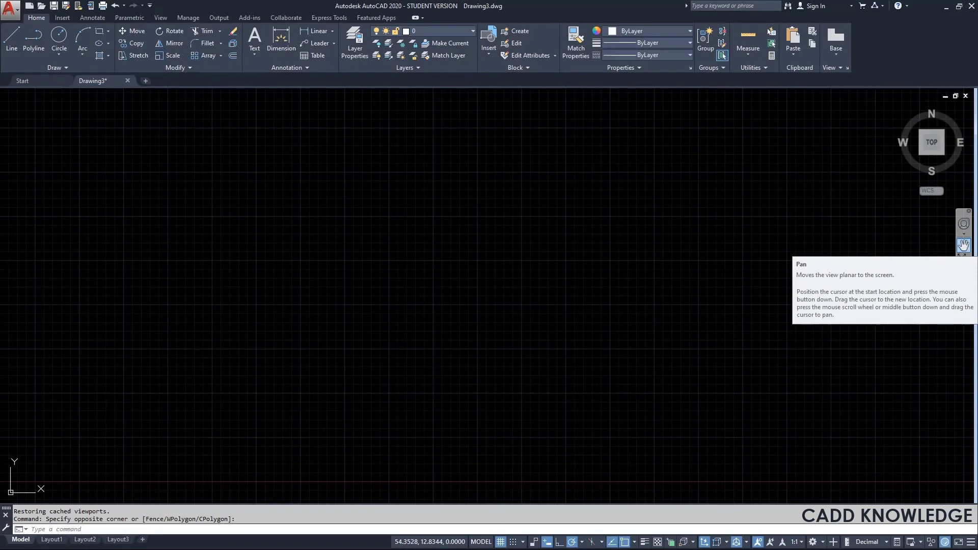
Draw a circle in empty model space by picking its center and a point on its radius
click(57, 39)
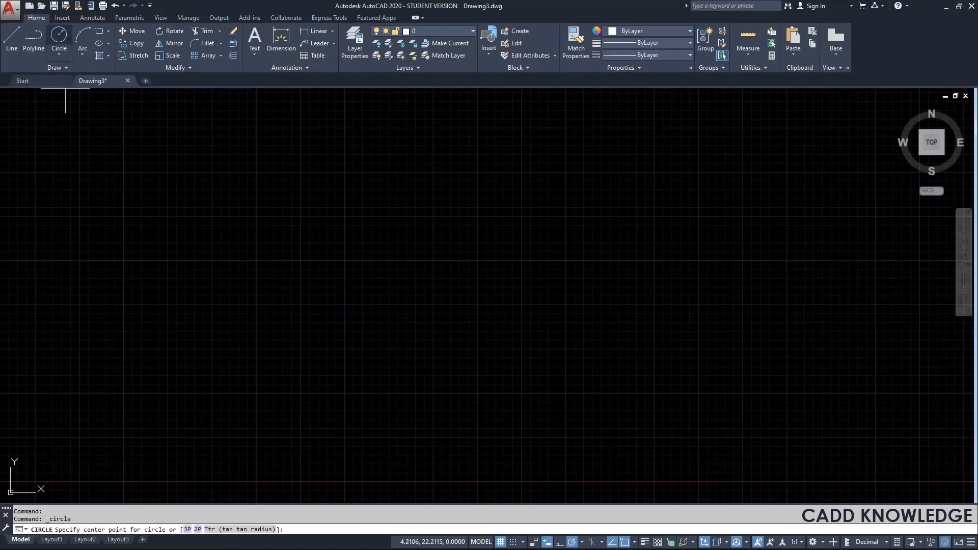
click(381, 271)
click(427, 343)
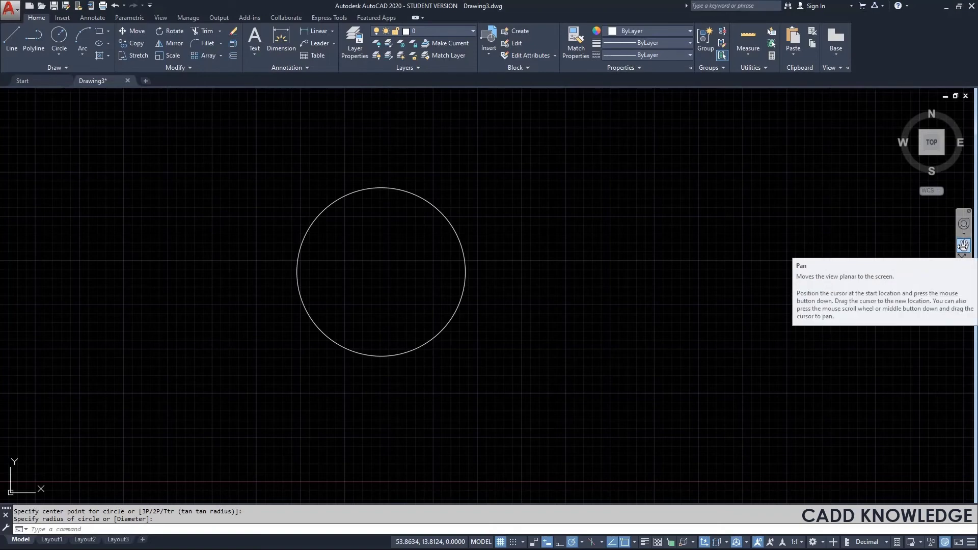
Shift the view of the circle slightly with the Pan tool
click(963, 245)
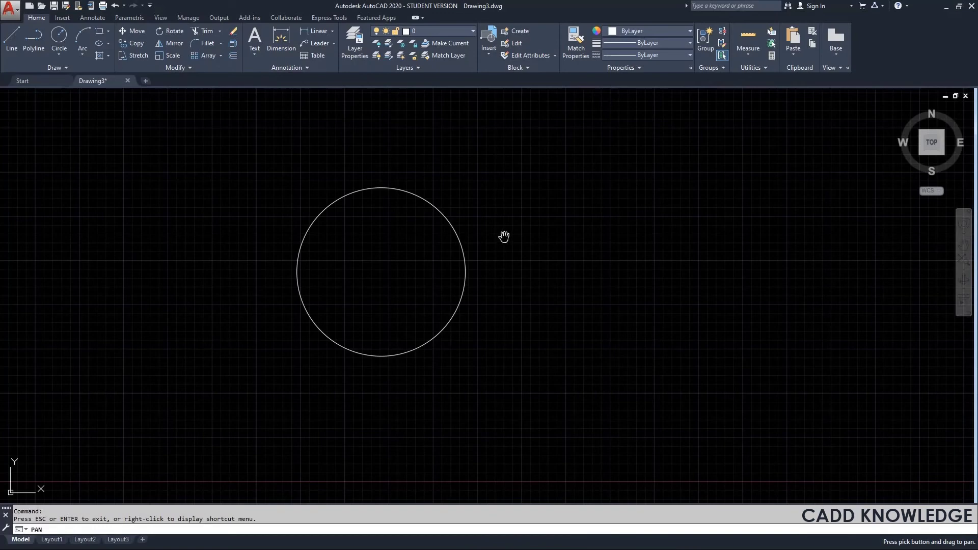
drag(504, 238, 482, 228)
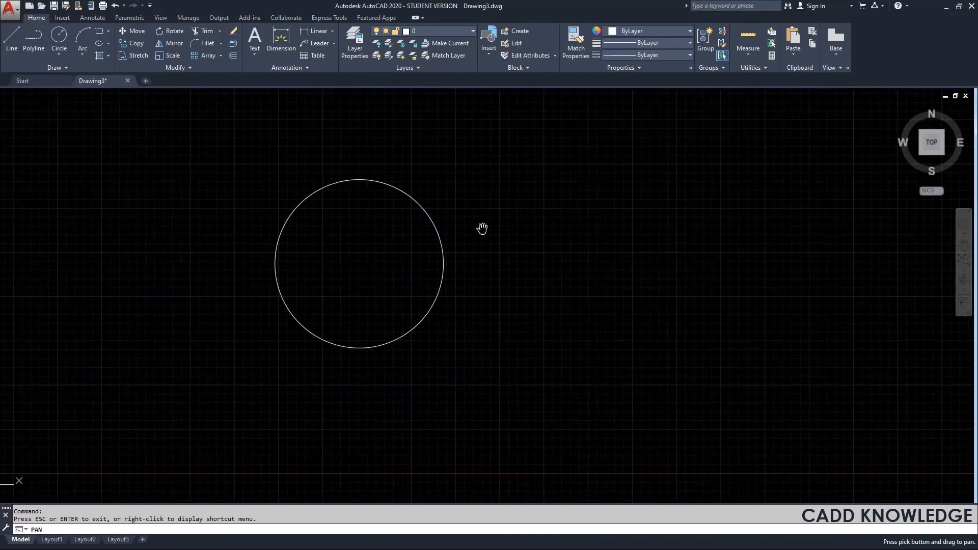
Zoom in until the circle leaves the view, and bring it back with Zoom All
click(965, 270)
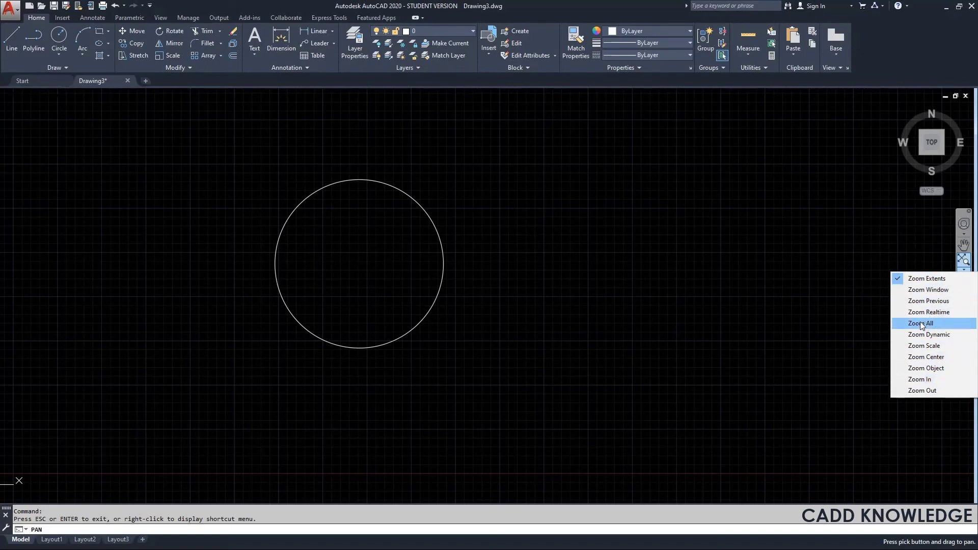
scroll(340, 268, up, 5)
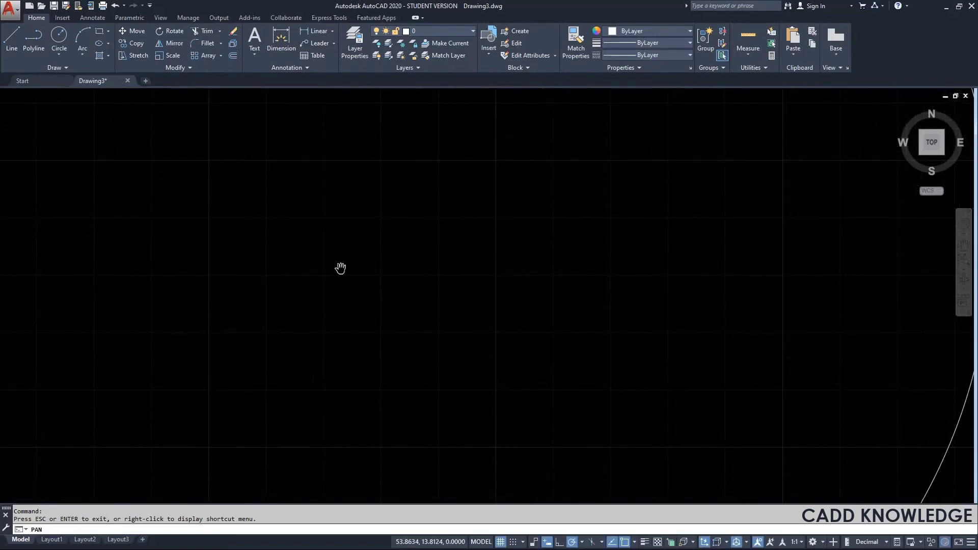
scroll(340, 268, down, 5)
scroll(297, 204, up, 4)
scroll(334, 244, up, 2)
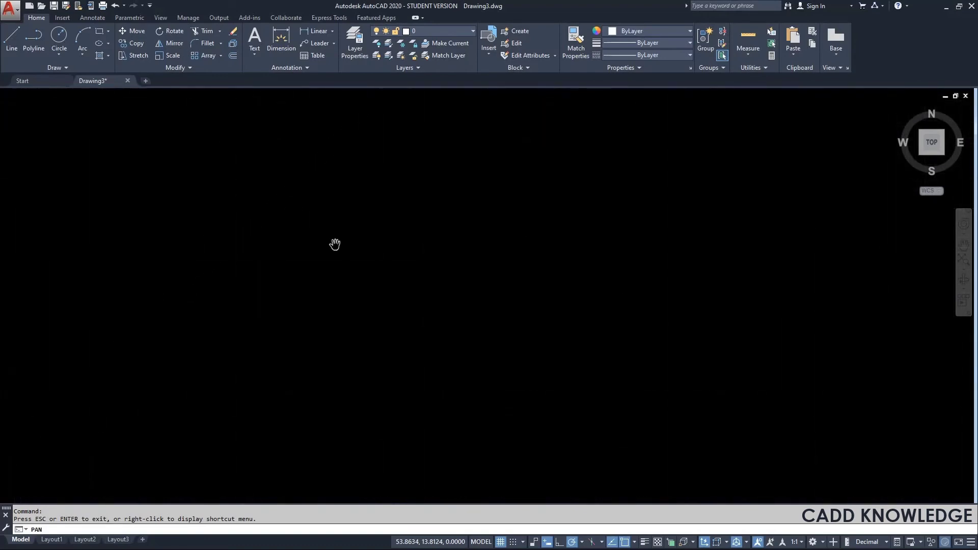
middle_drag(335, 244, 508, 209)
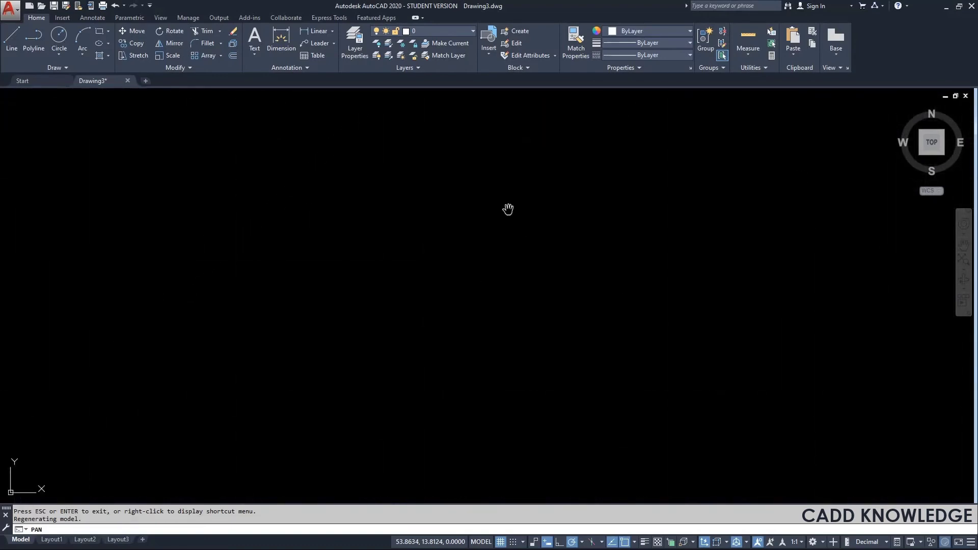
click(963, 270)
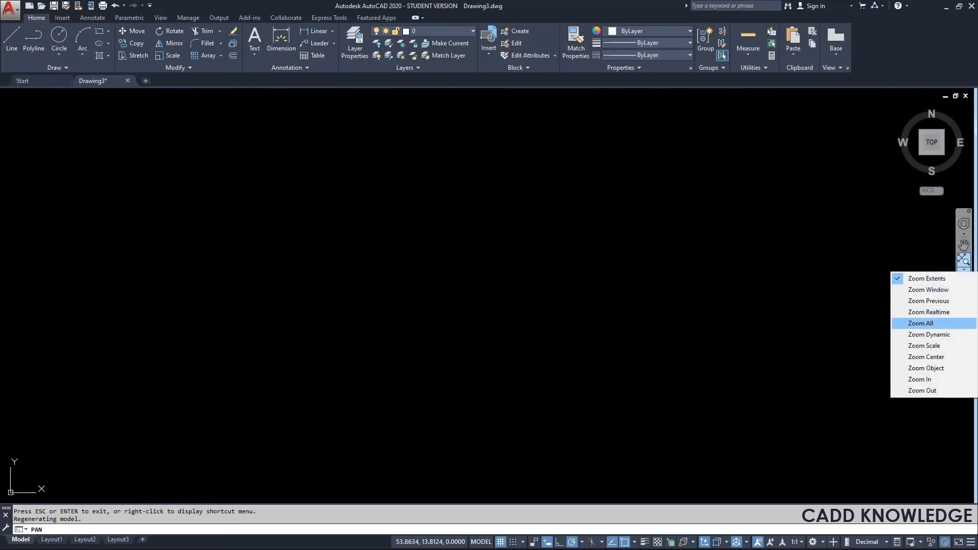
click(920, 323)
Zoom out and back in on the circle, and pan it to the middle of the view
middle_drag(683, 277, 434, 329)
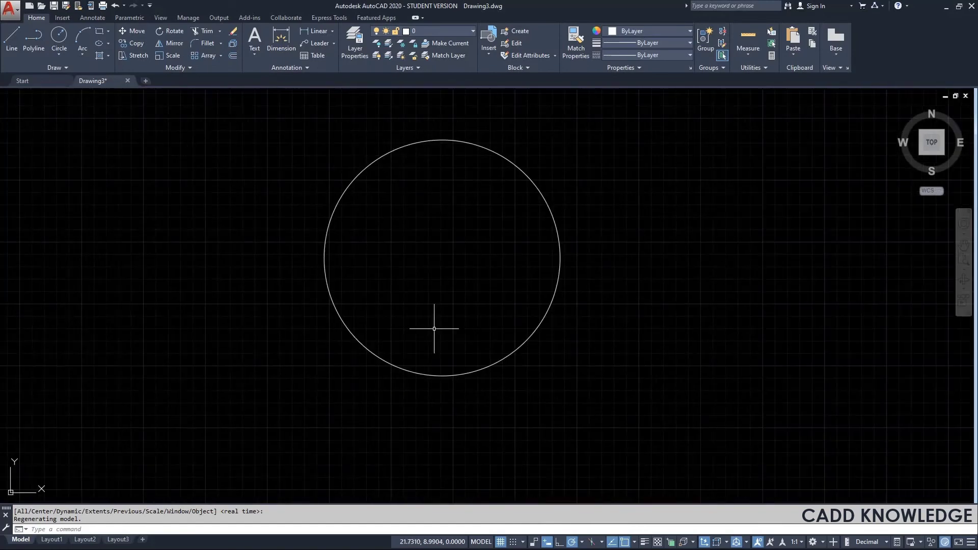
scroll(384, 264, down, 5)
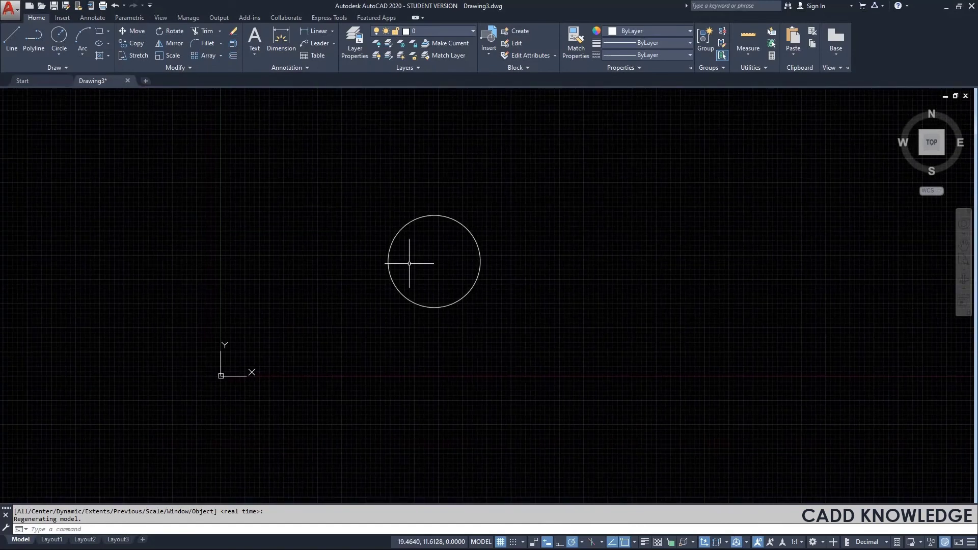
scroll(409, 263, up, 4)
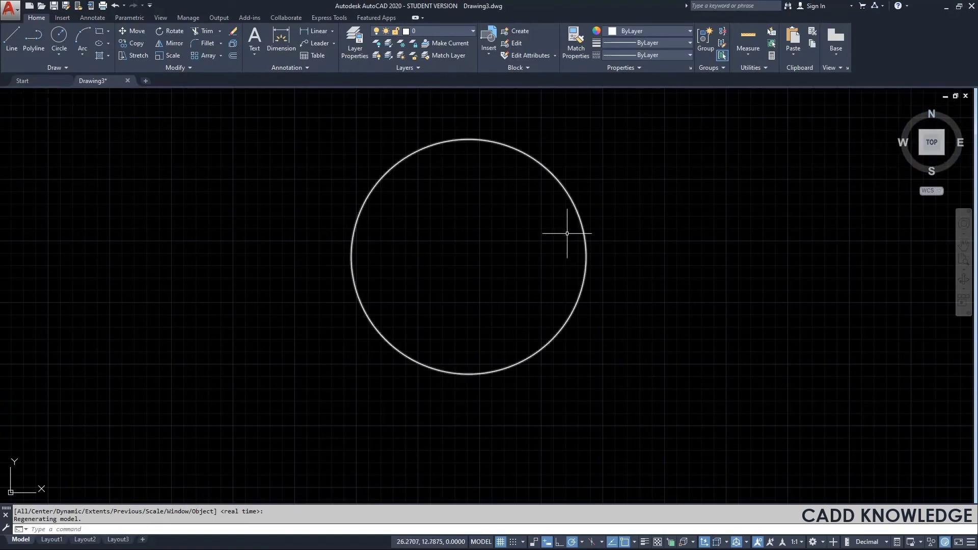
middle_drag(467, 228, 491, 240)
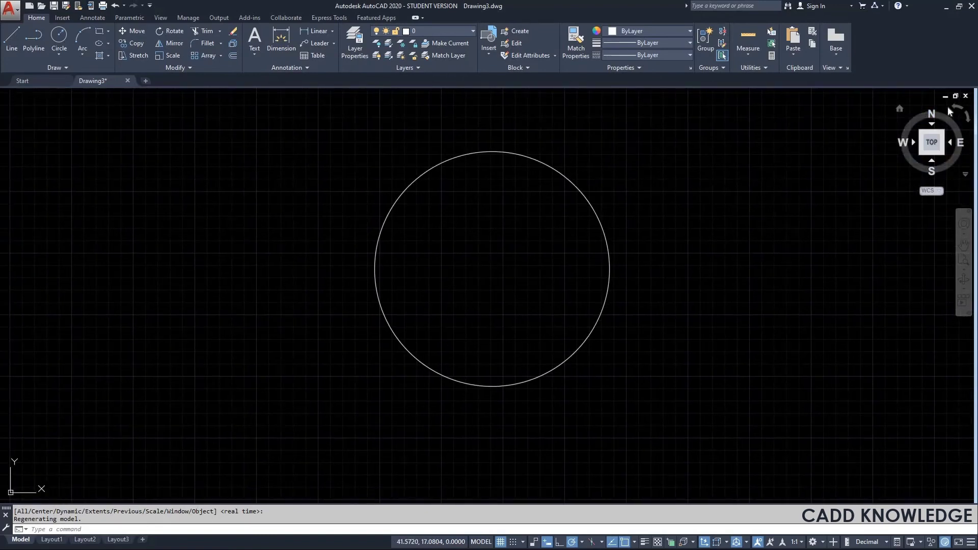